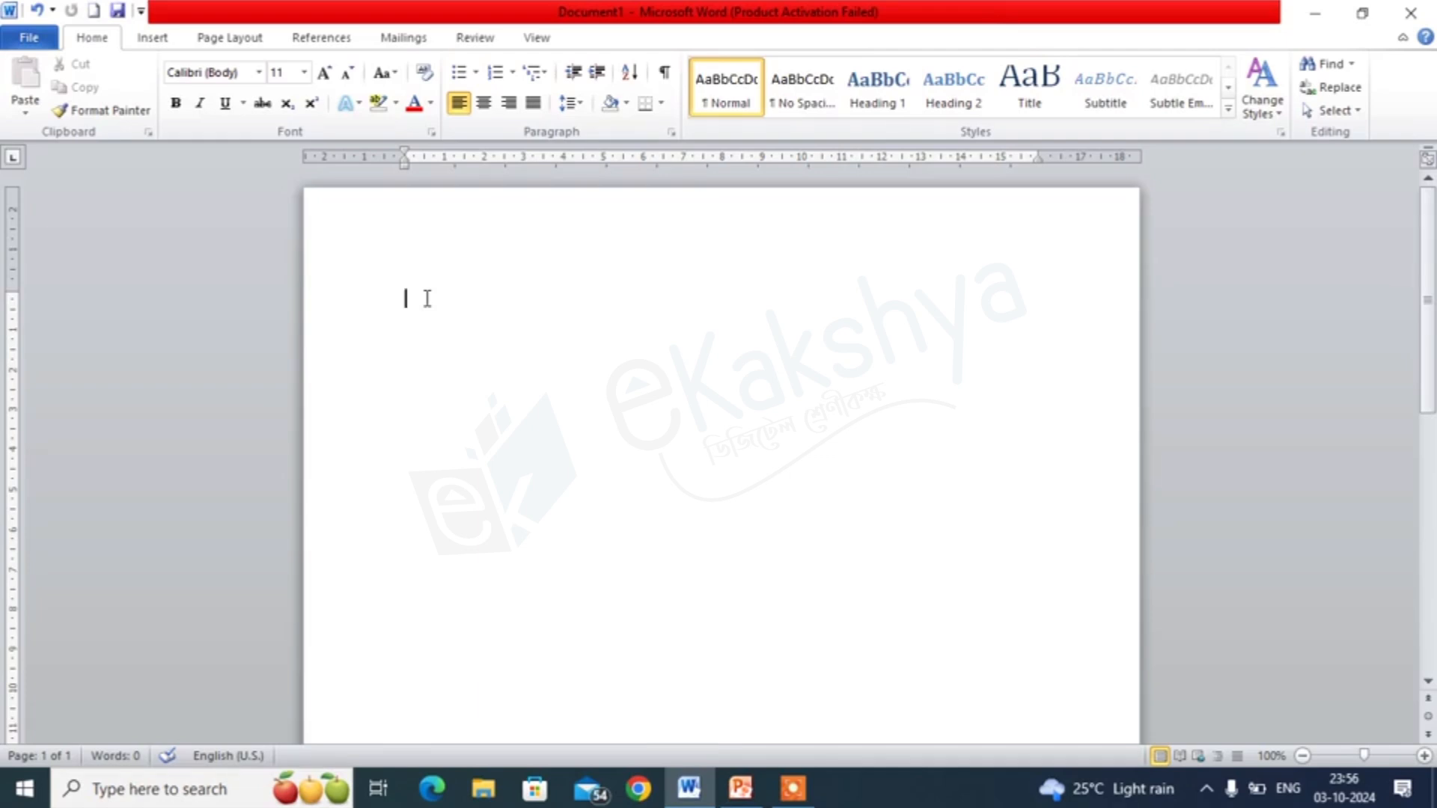
- Fill the blank document with sample paragraphs using =rand()
text(+)
key(BackSpace)
text(=rand())
key(Return)
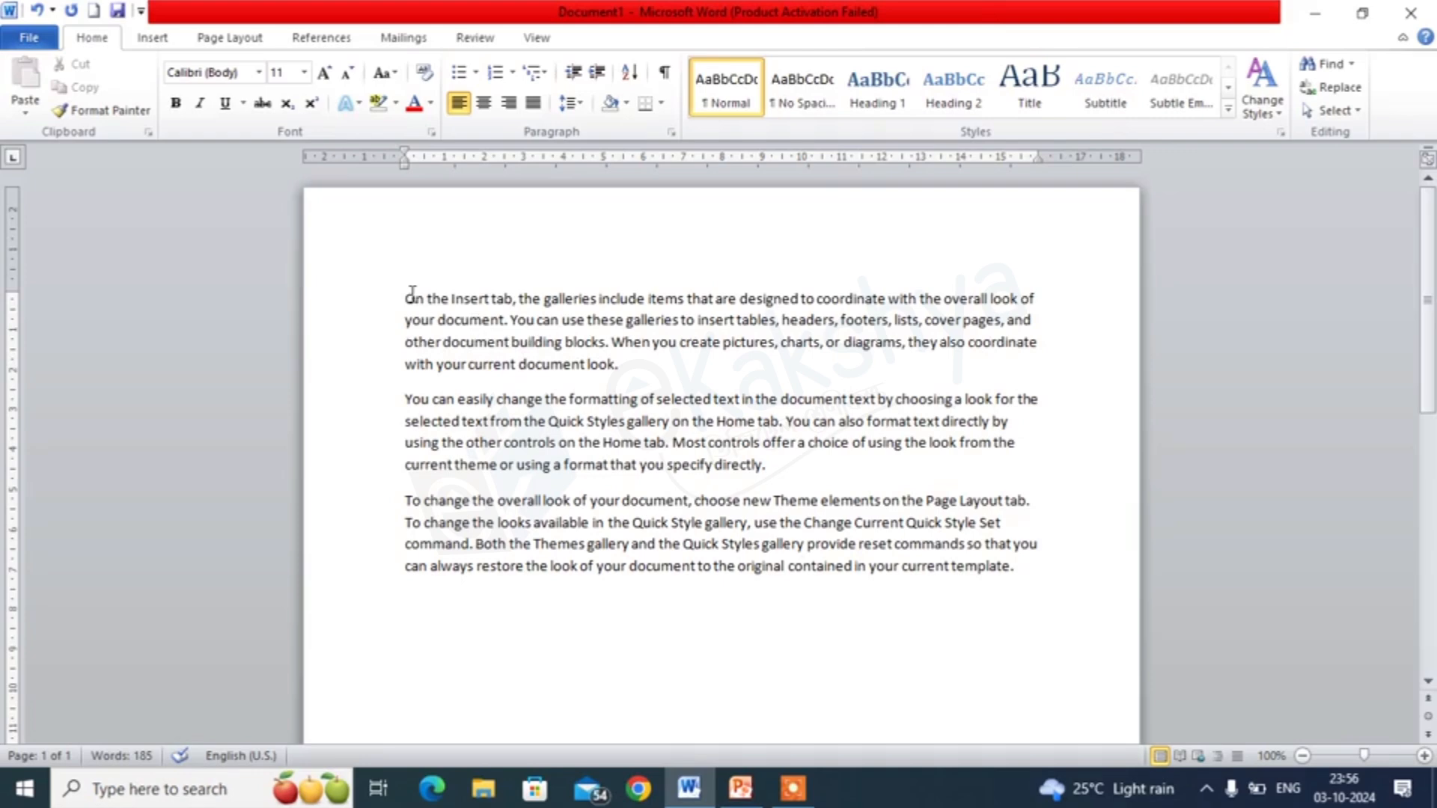
- Change the font of the first paragraph to Arial Black
drag(409, 298, 635, 366)
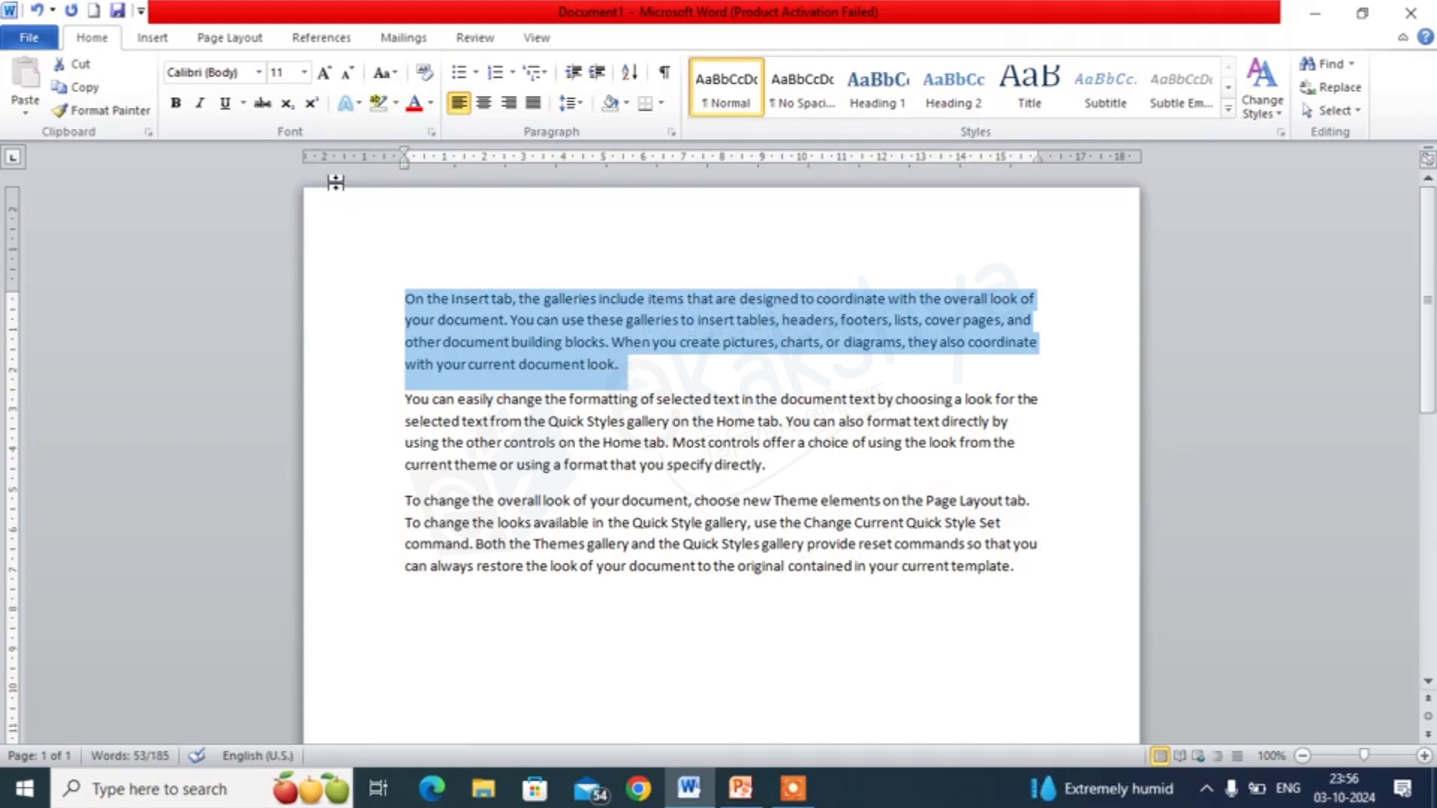
click(259, 73)
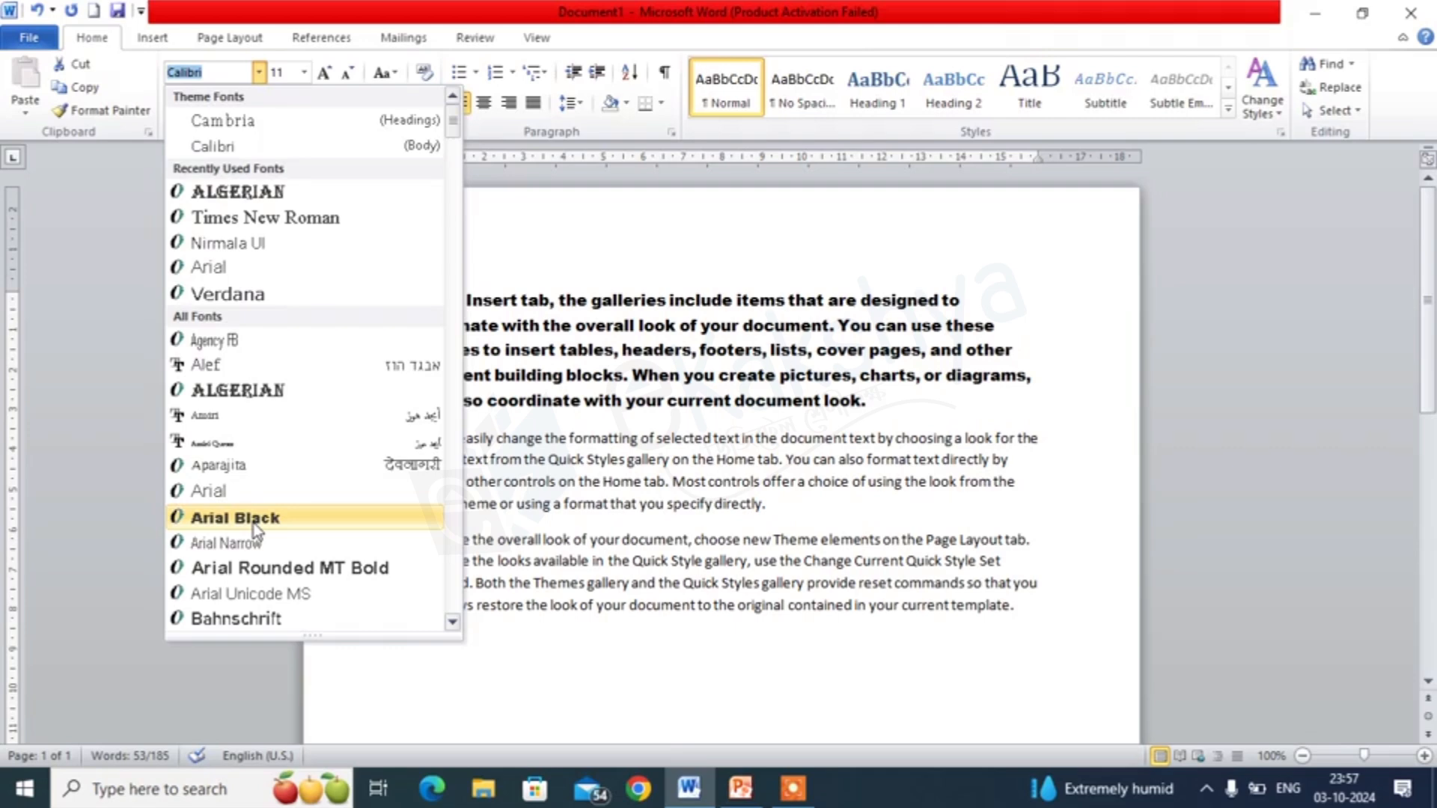
click(253, 524)
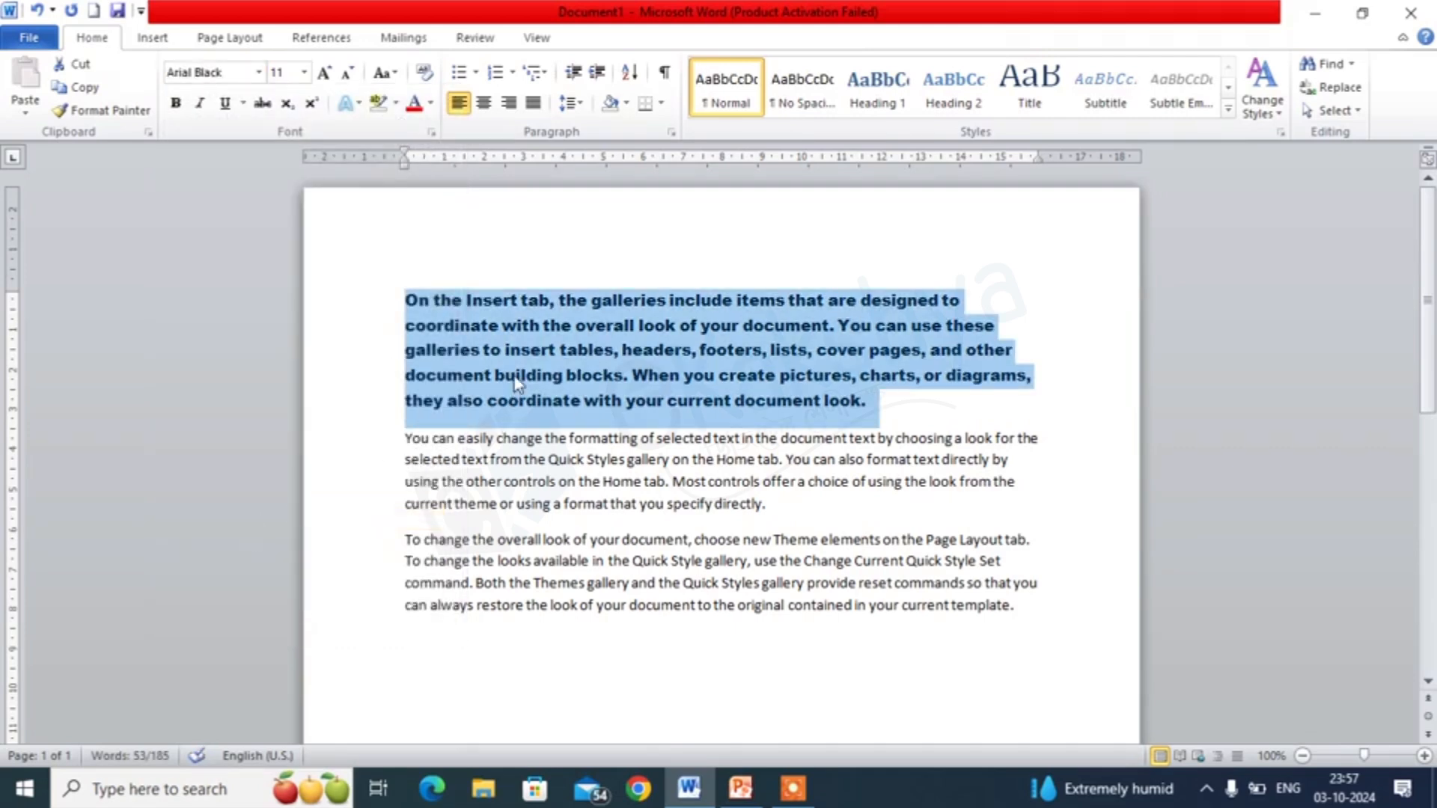
click(882, 405)
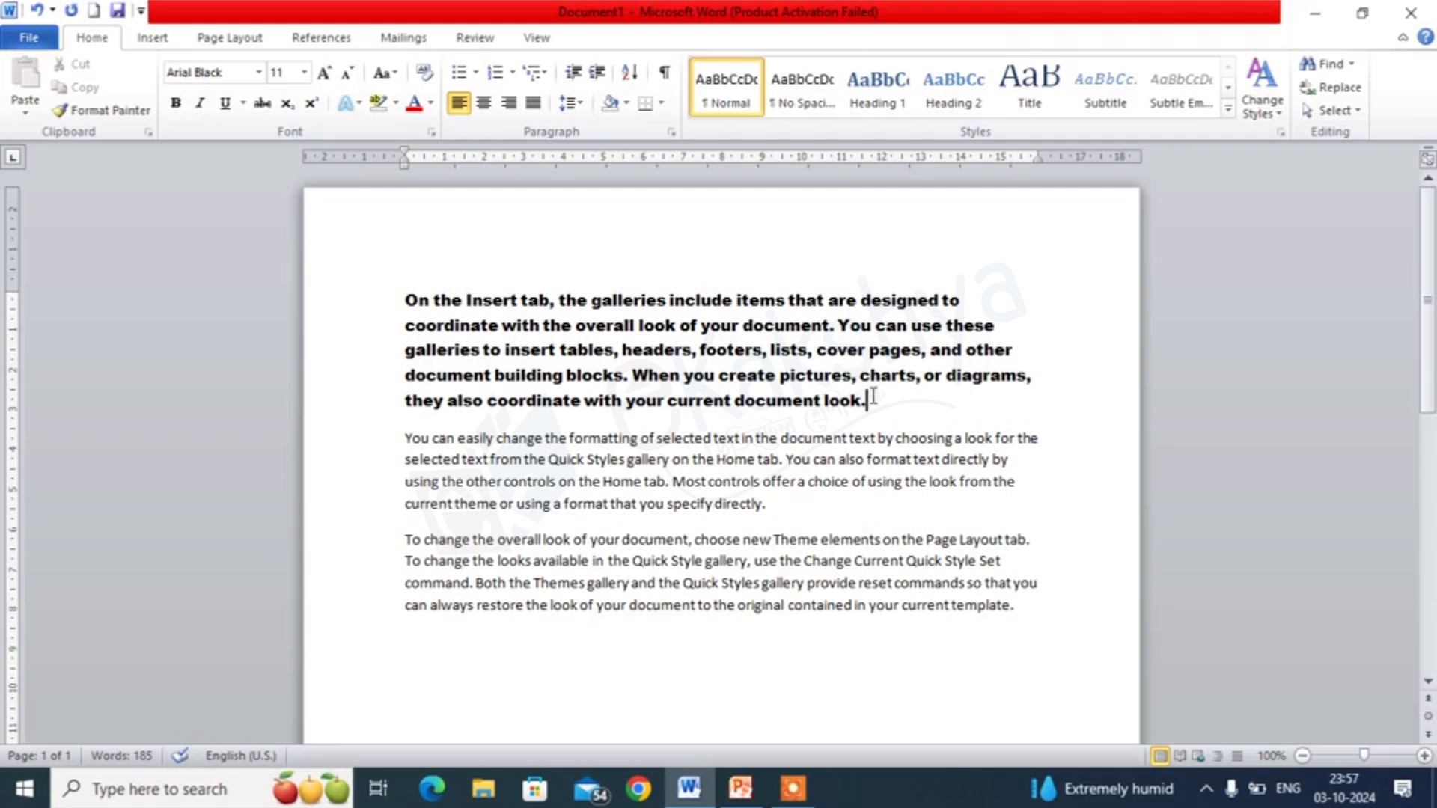
- Set the font size of the first paragraph to 16
drag(874, 400, 386, 294)
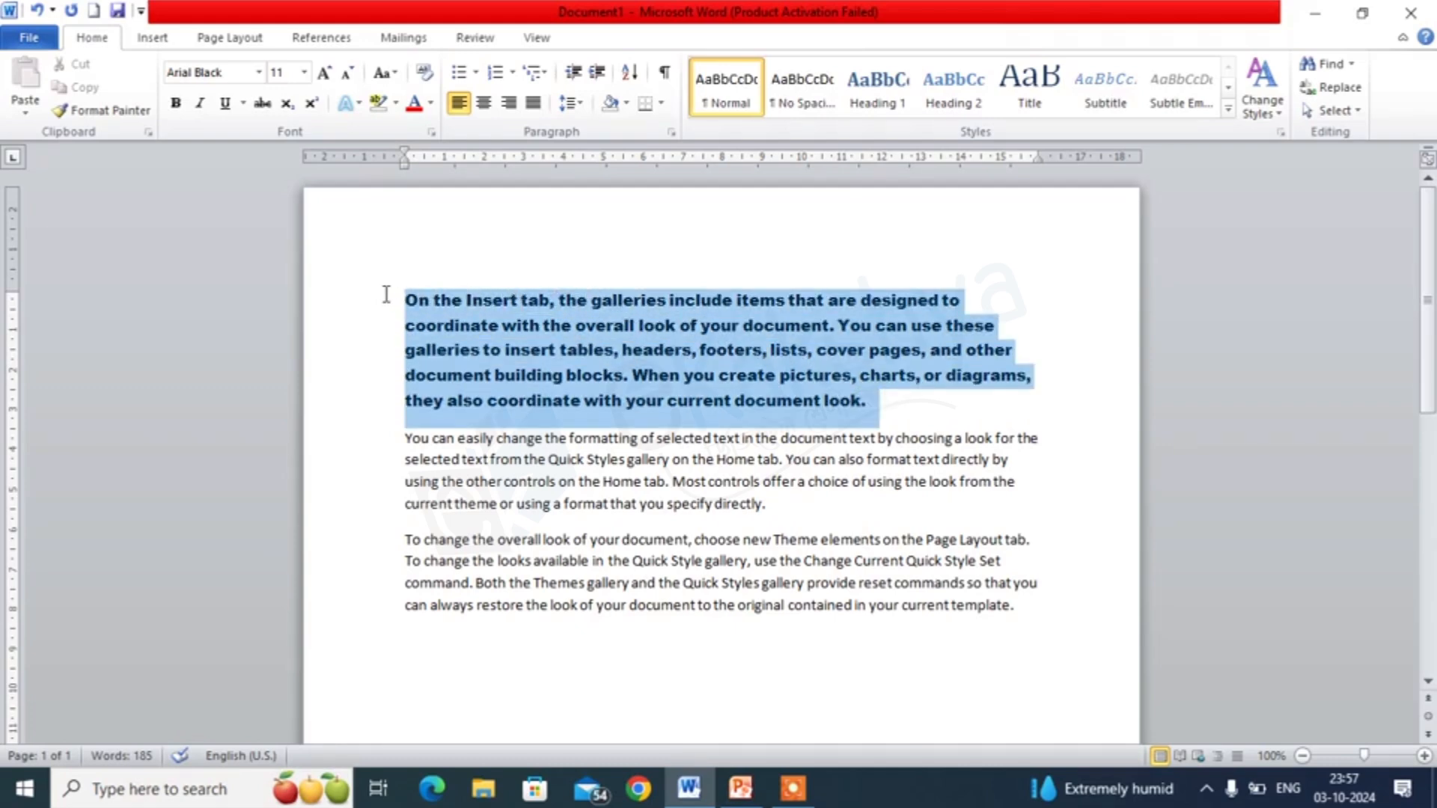
click(452, 325)
drag(408, 299, 887, 407)
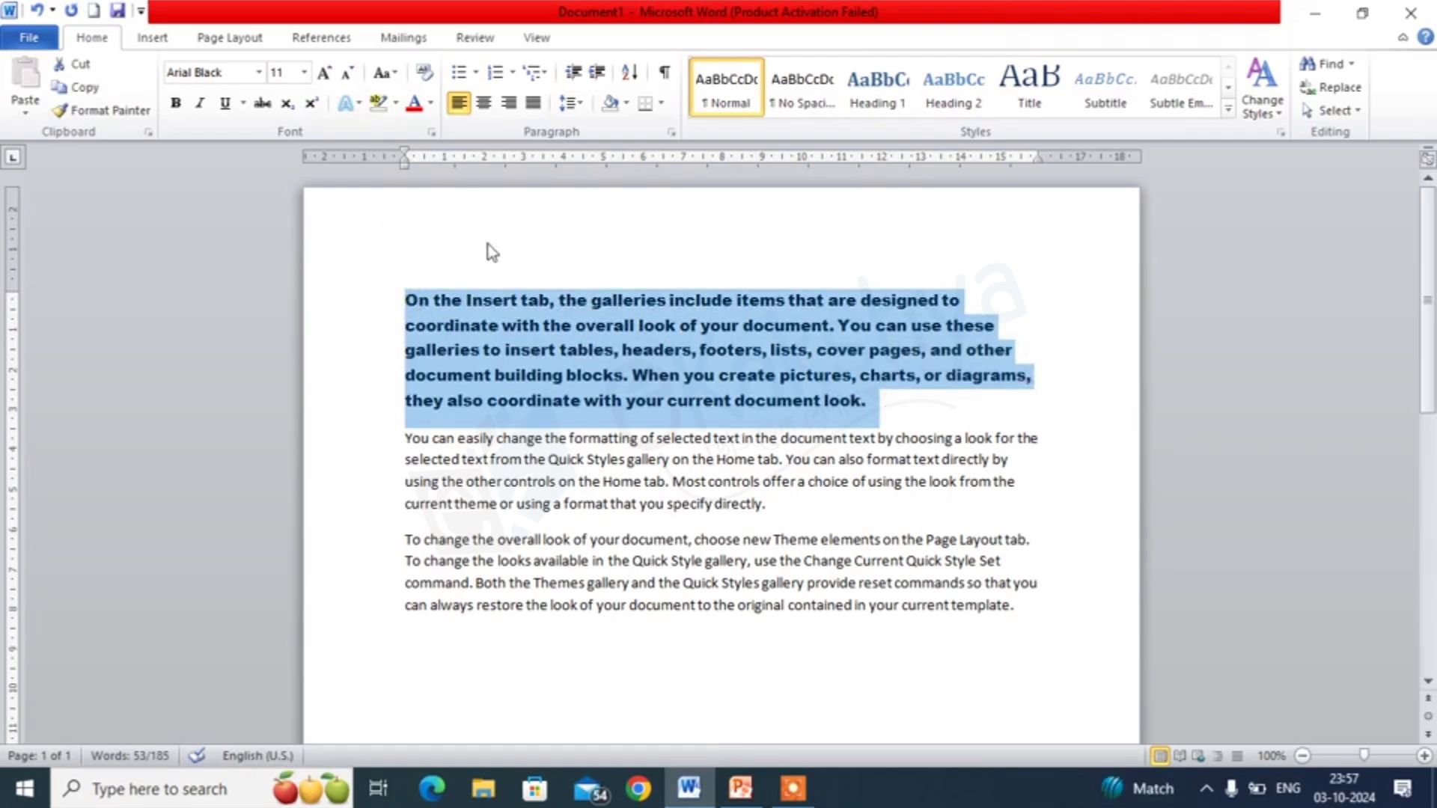
click(304, 74)
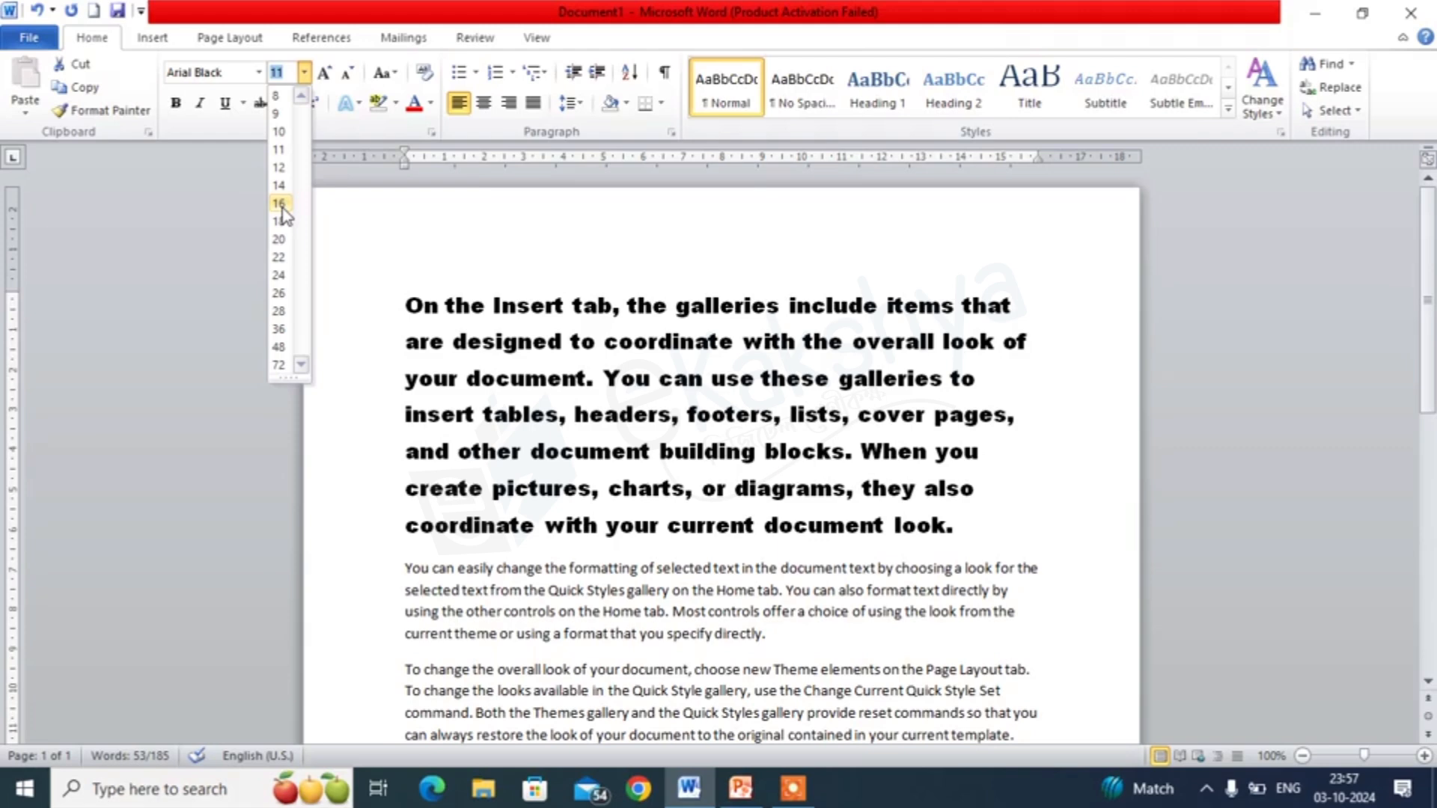
click(280, 204)
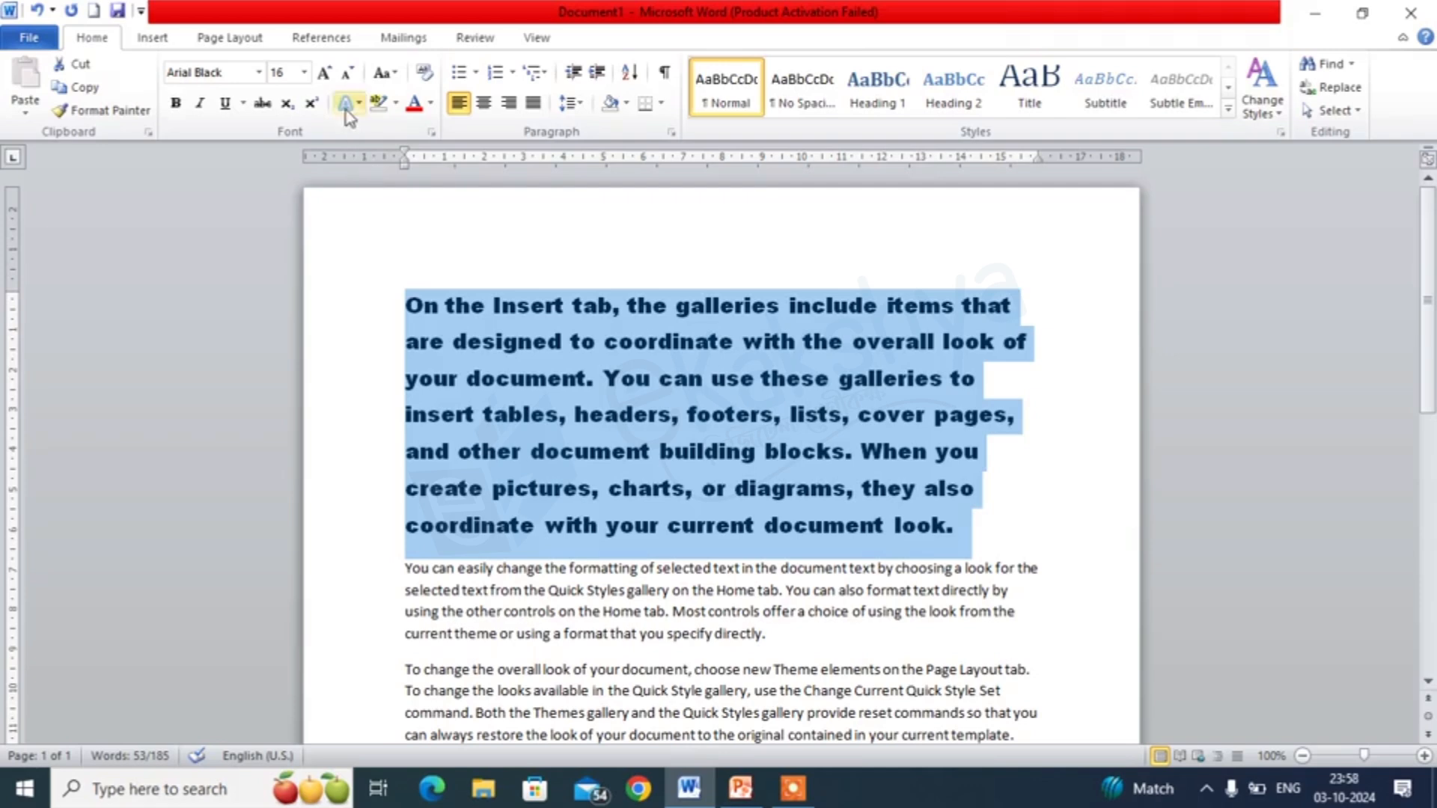
- Grow the first paragraph's font stepwise to size 20 and shrink it back stepwise to size 12
click(325, 74)
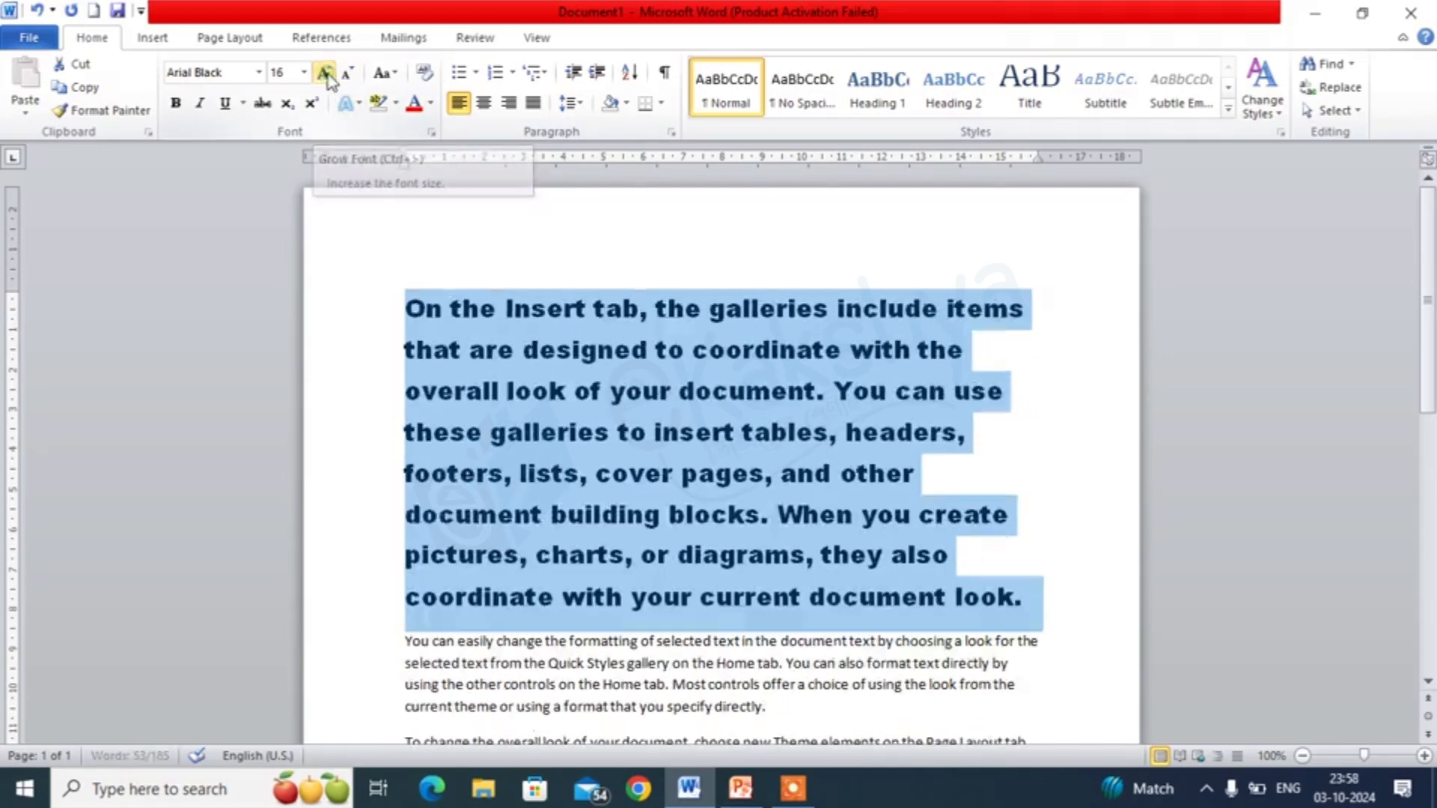
click(326, 74)
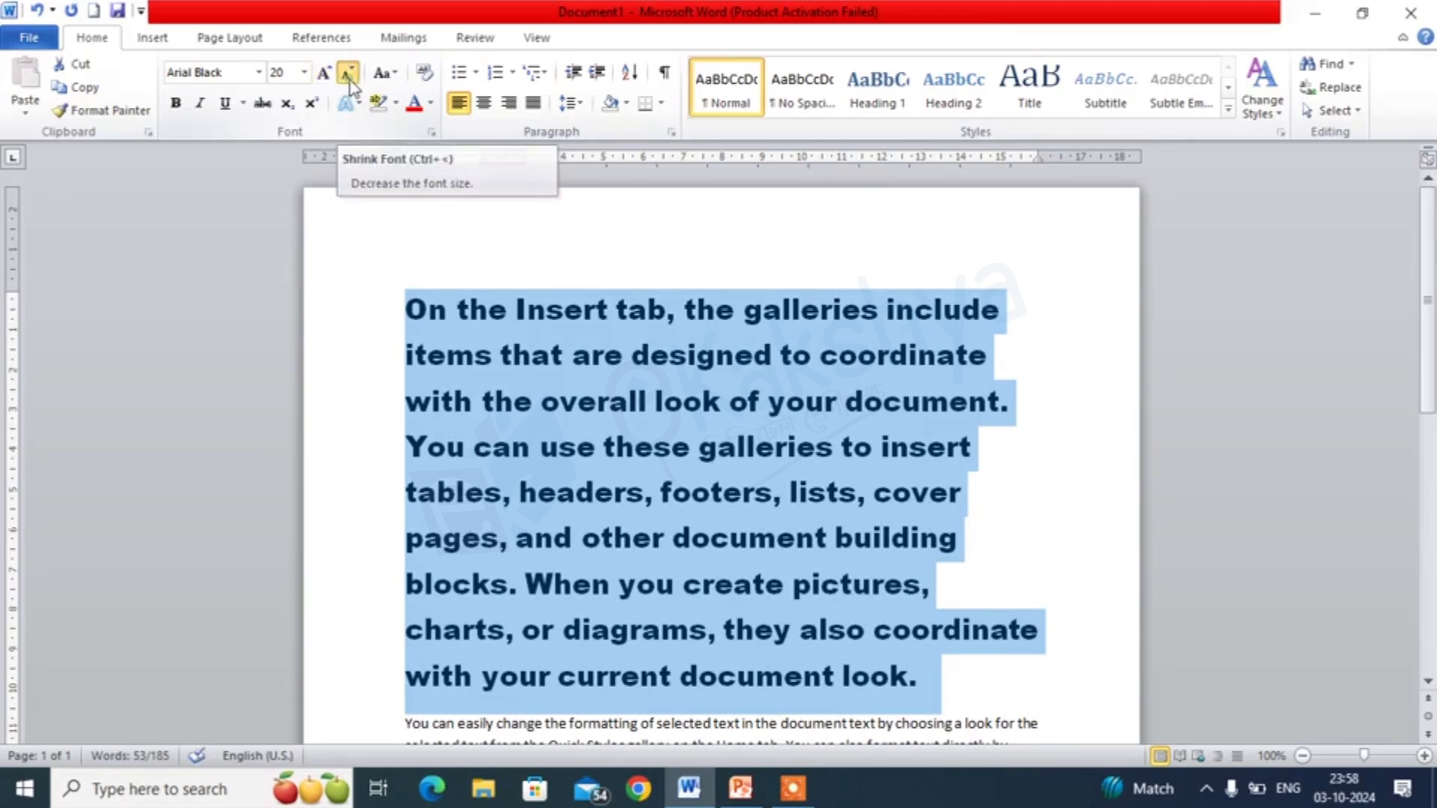
click(349, 75)
click(349, 75)
click(349, 75)
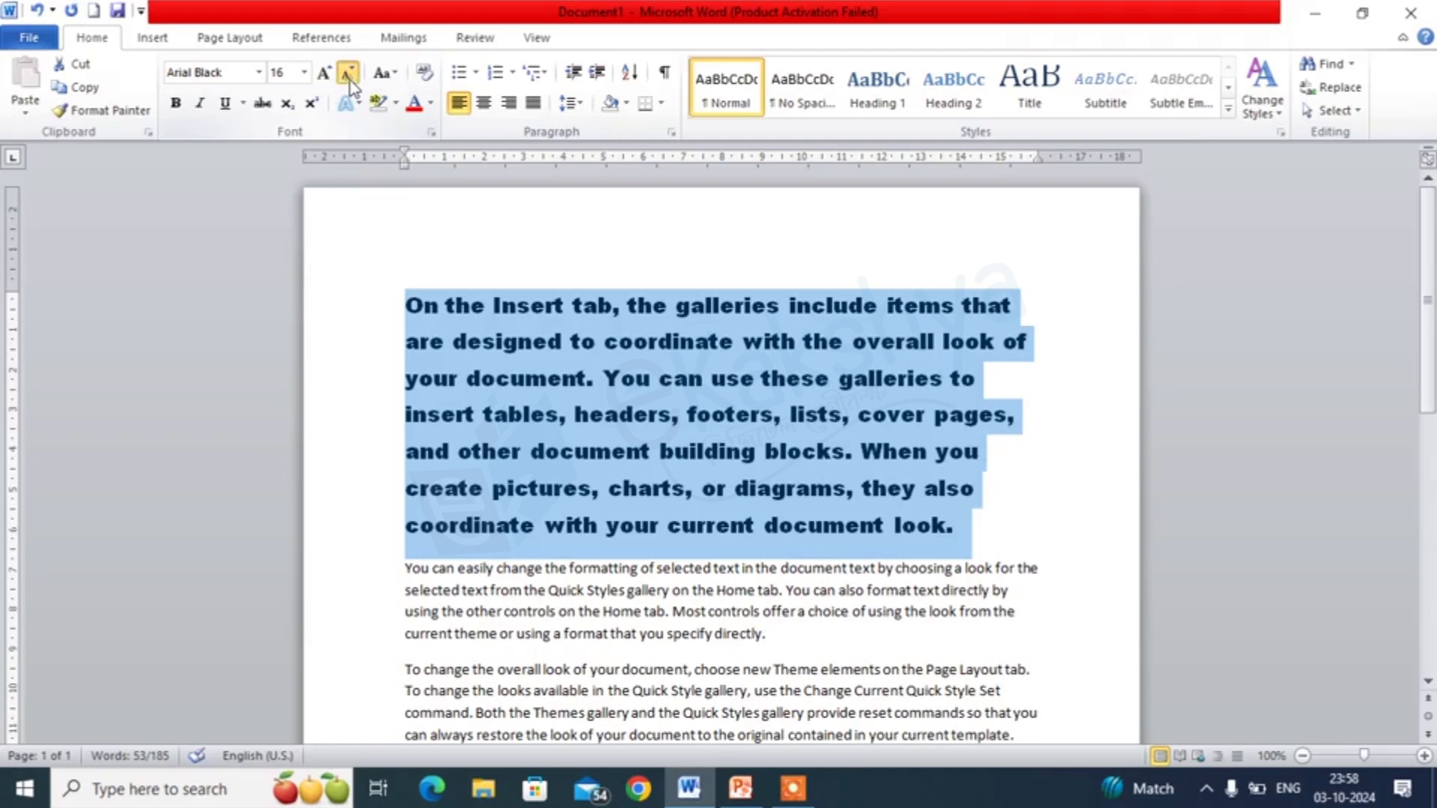
click(349, 75)
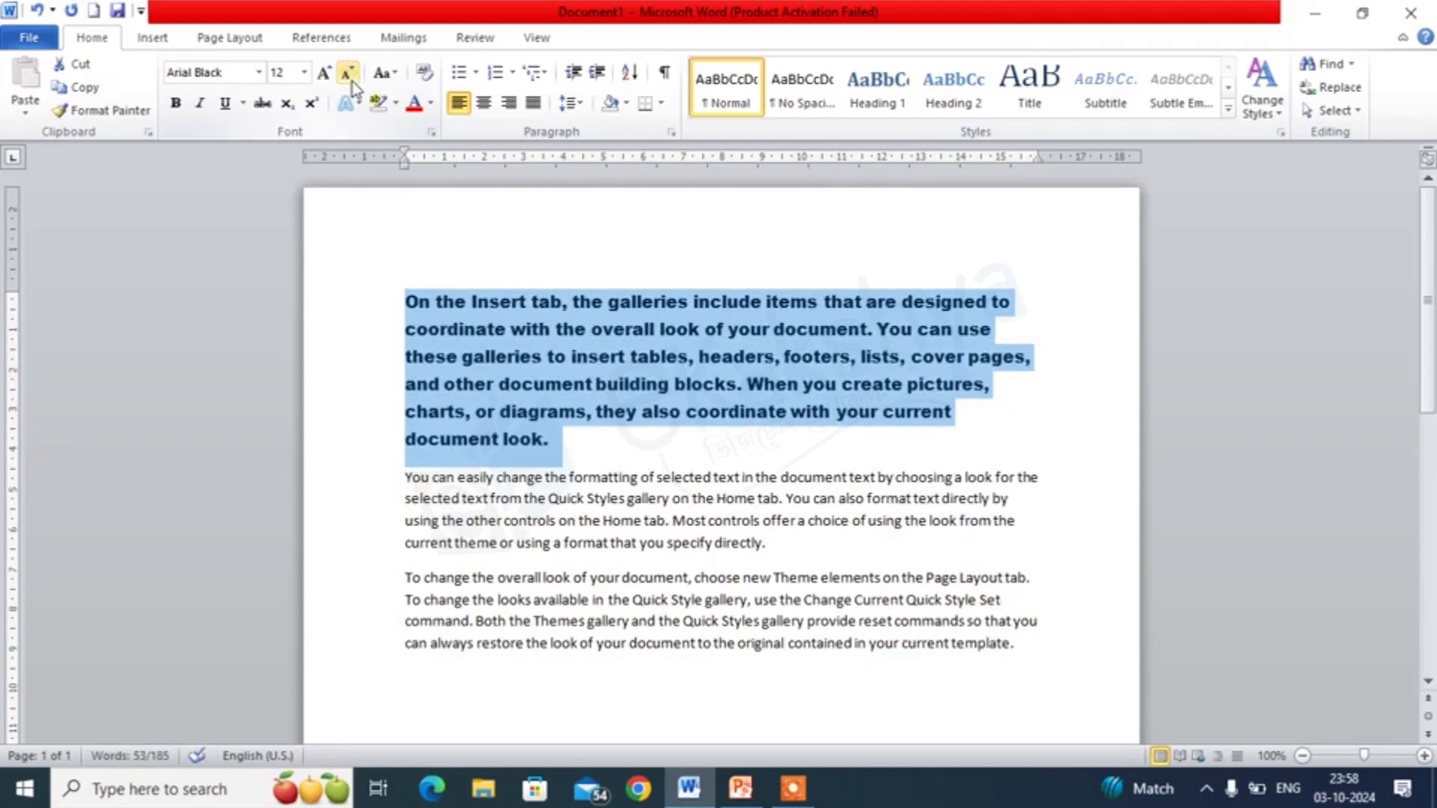
- Set the first paragraph's font to the Calibri (Body) theme font
click(259, 74)
click(240, 146)
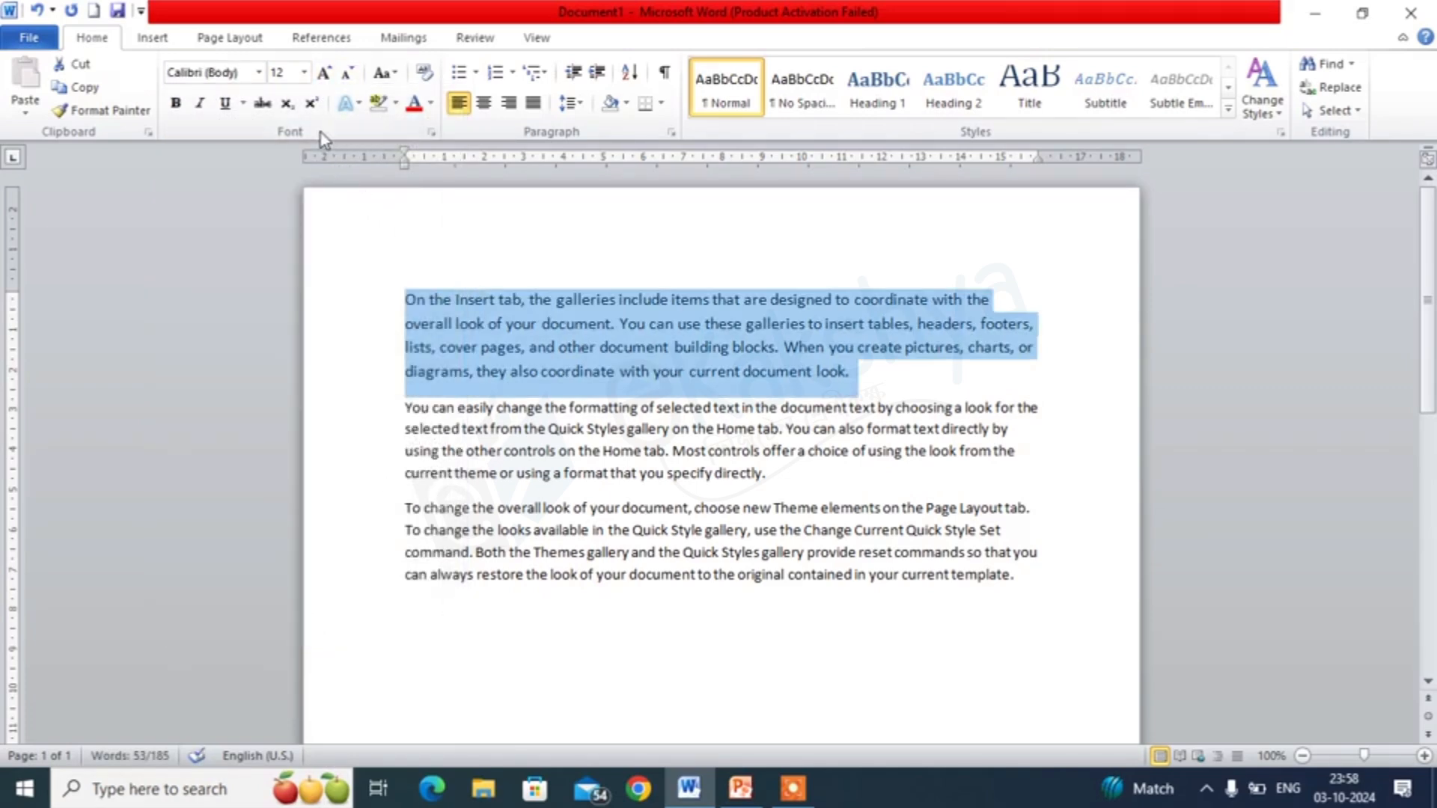
click(458, 326)
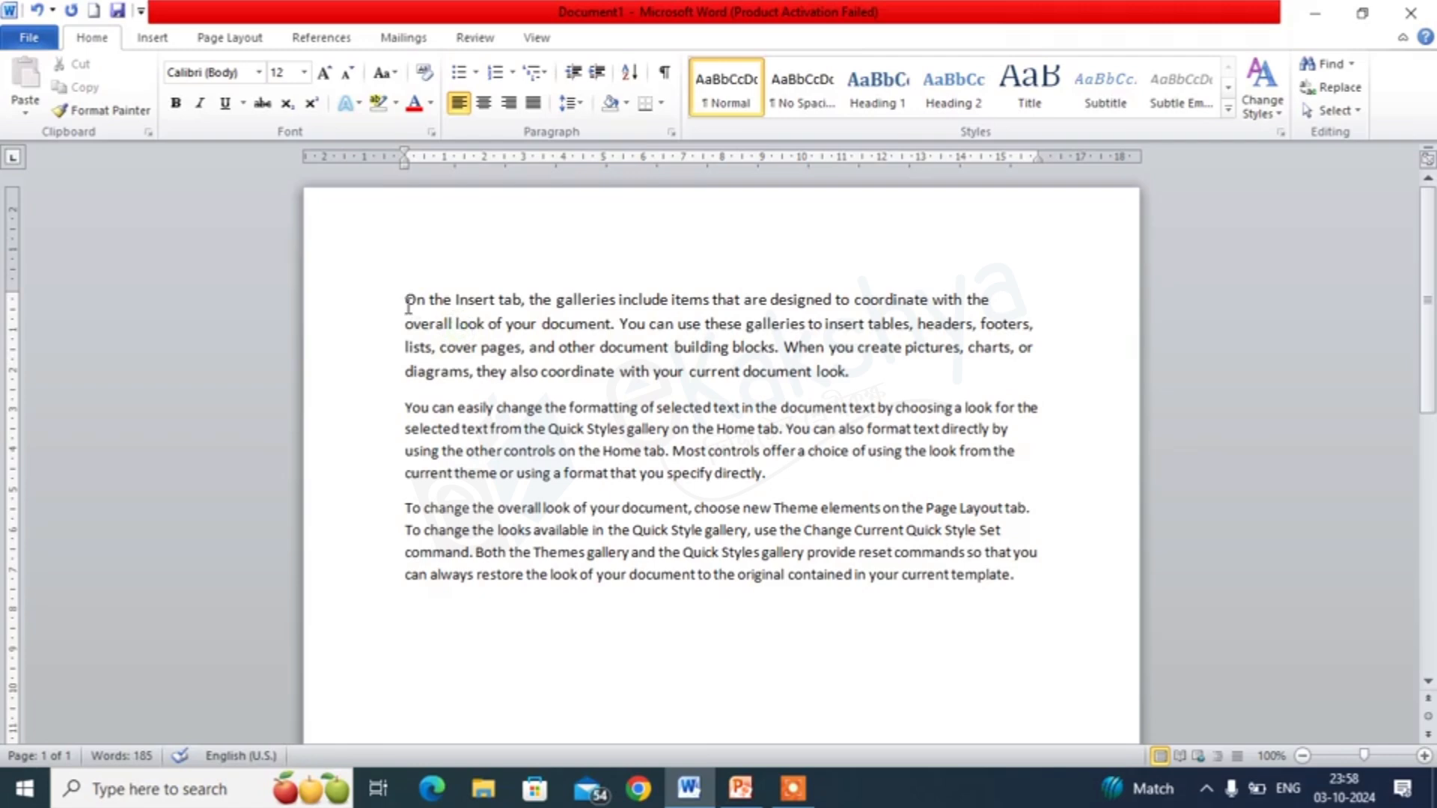
- Make the whole first paragraph bold
click(405, 298)
drag(406, 299, 859, 379)
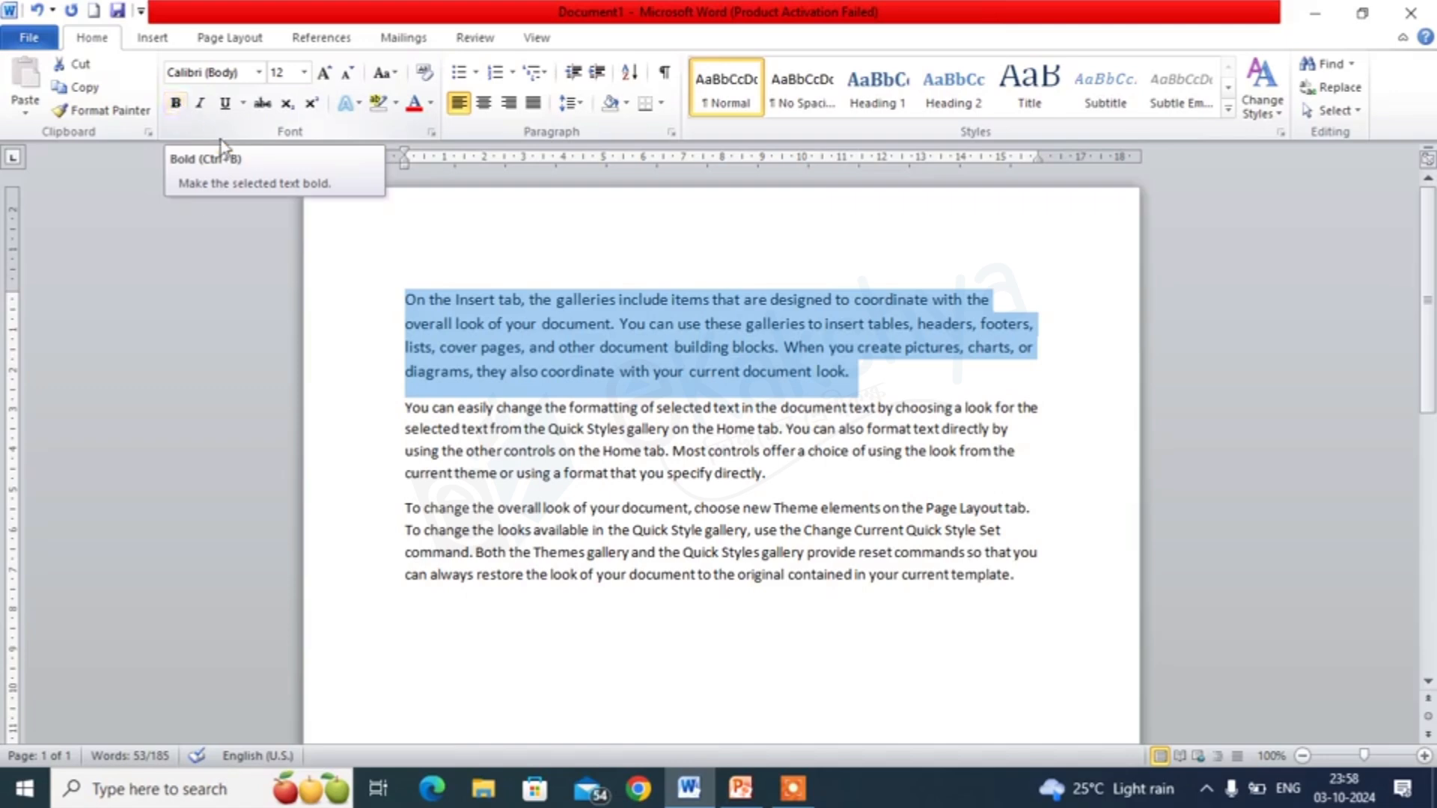
click(177, 104)
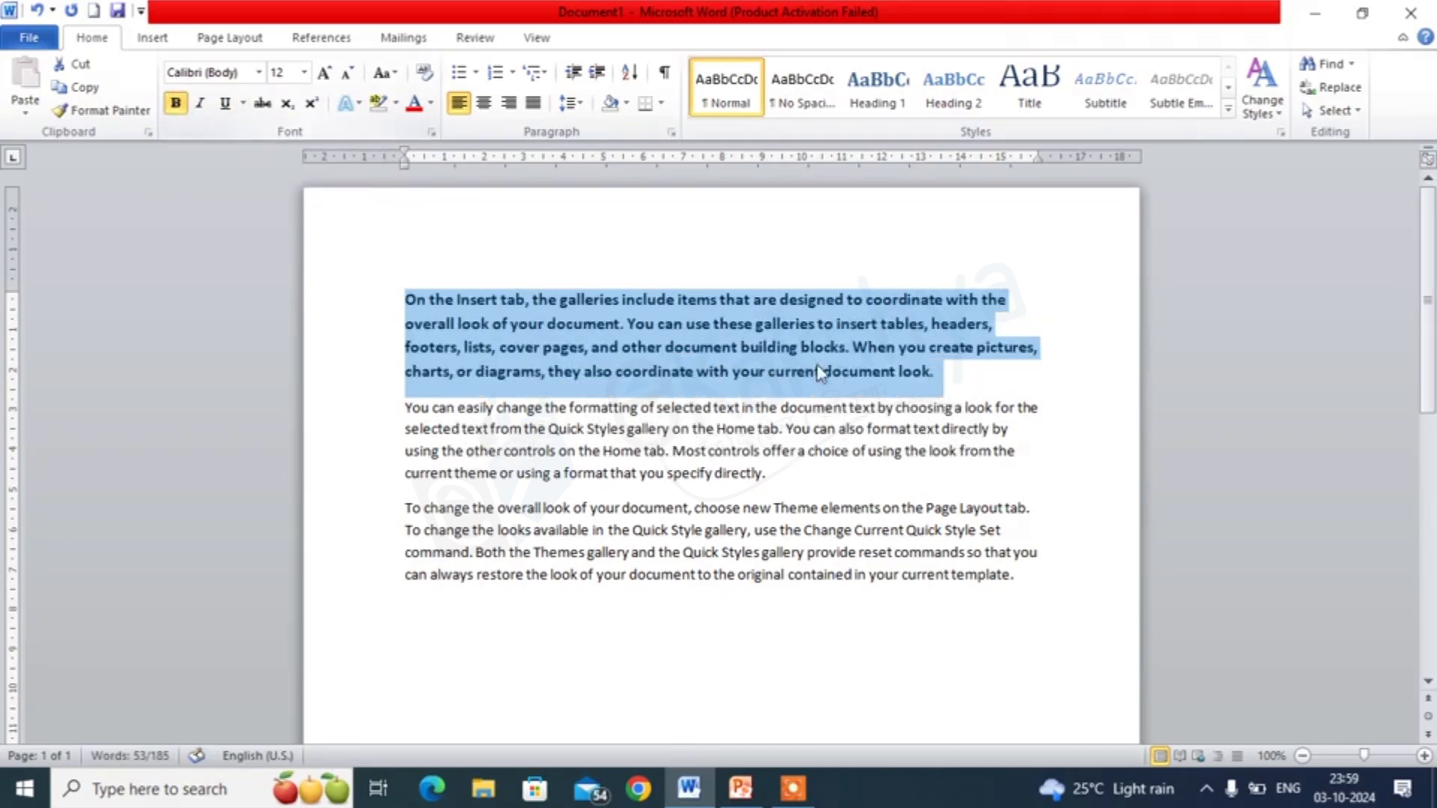
click(948, 380)
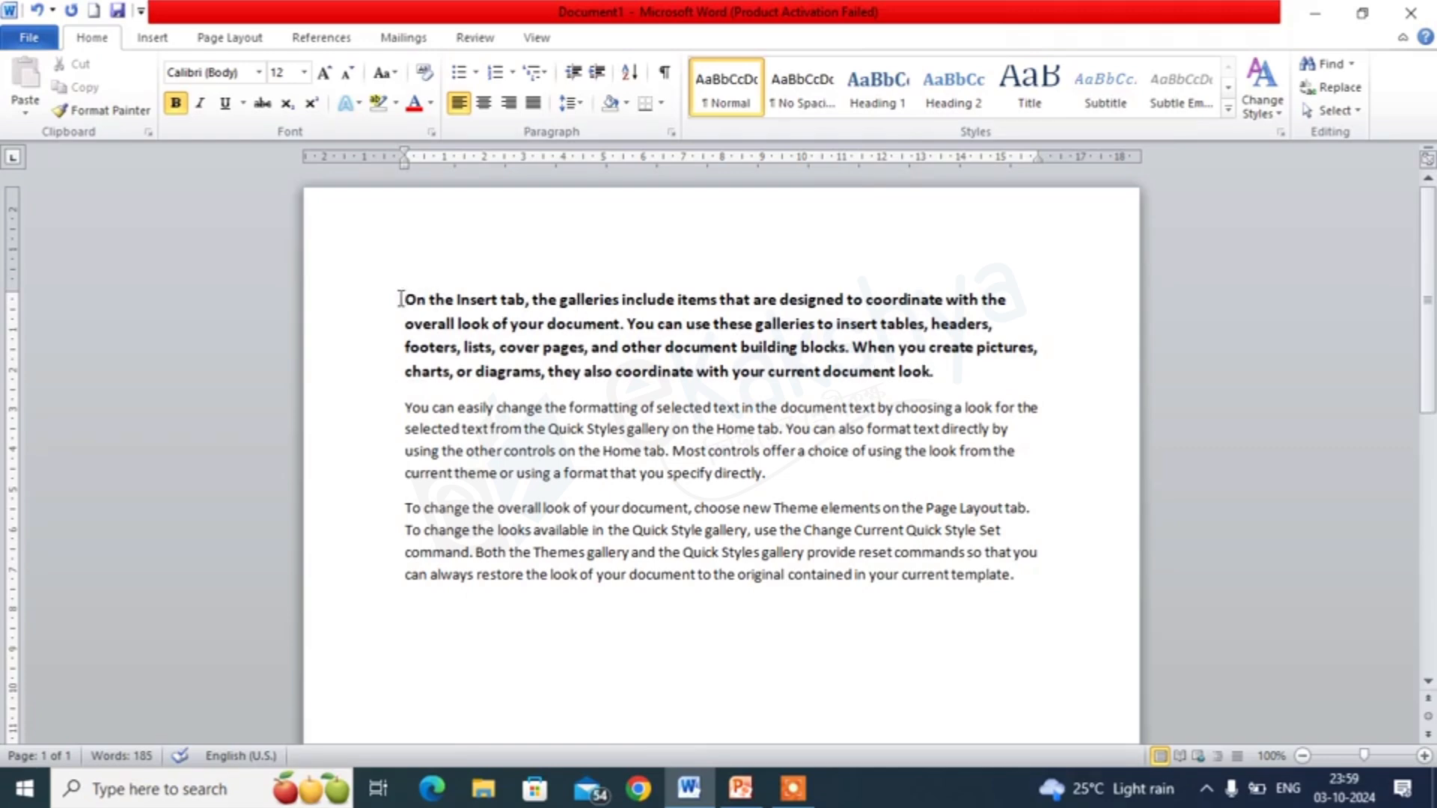
- Remove the bold formatting from the first paragraph
drag(401, 300, 1032, 363)
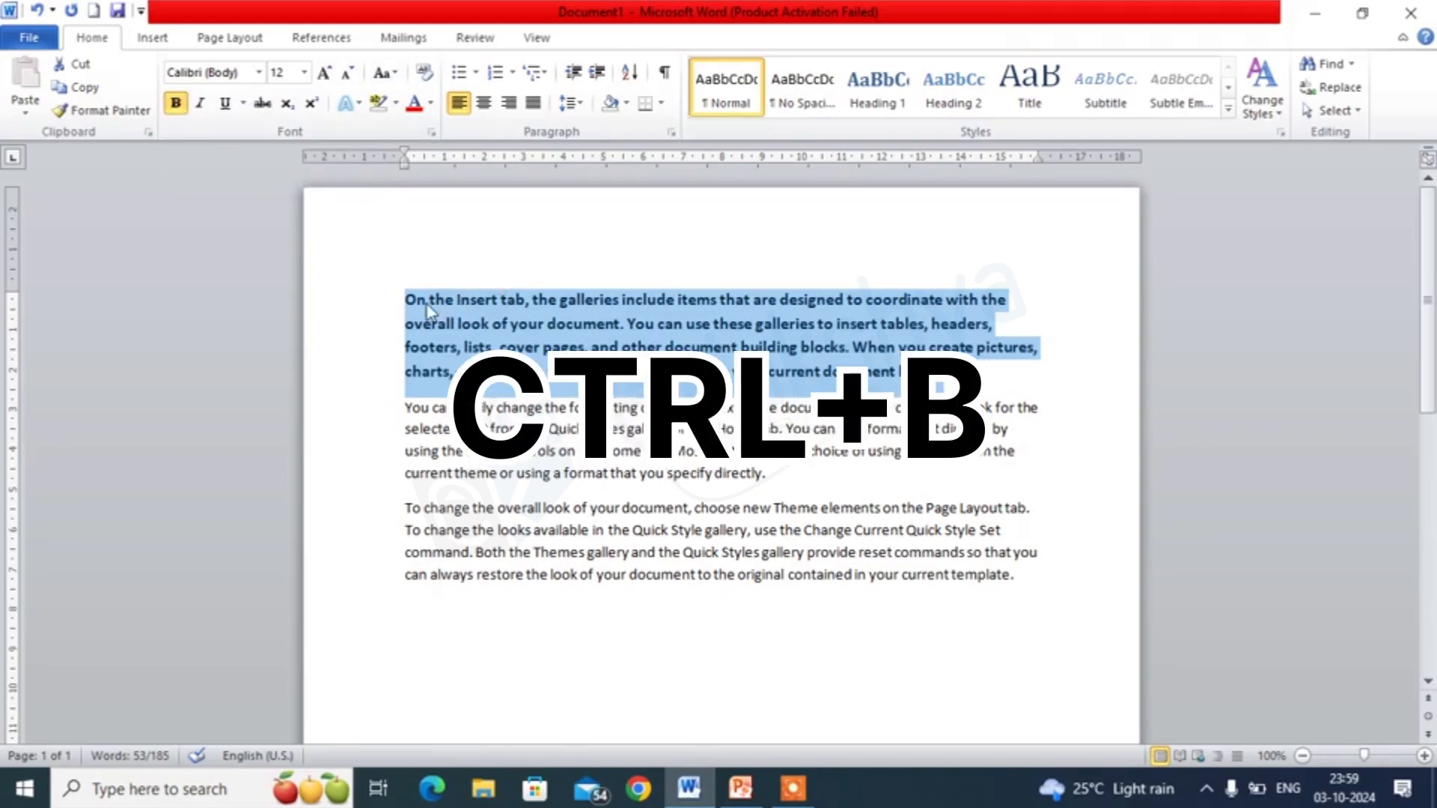
click(172, 109)
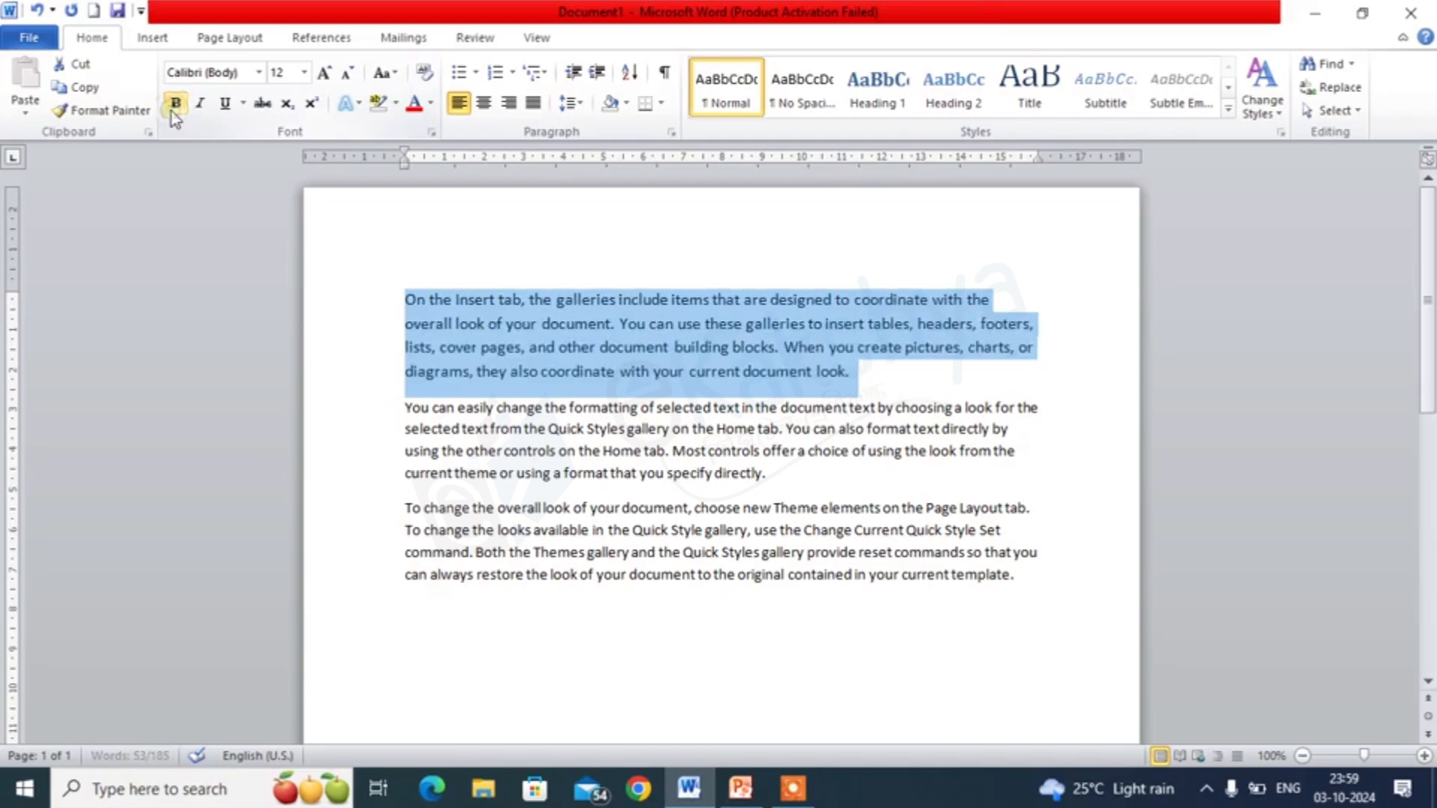
click(859, 380)
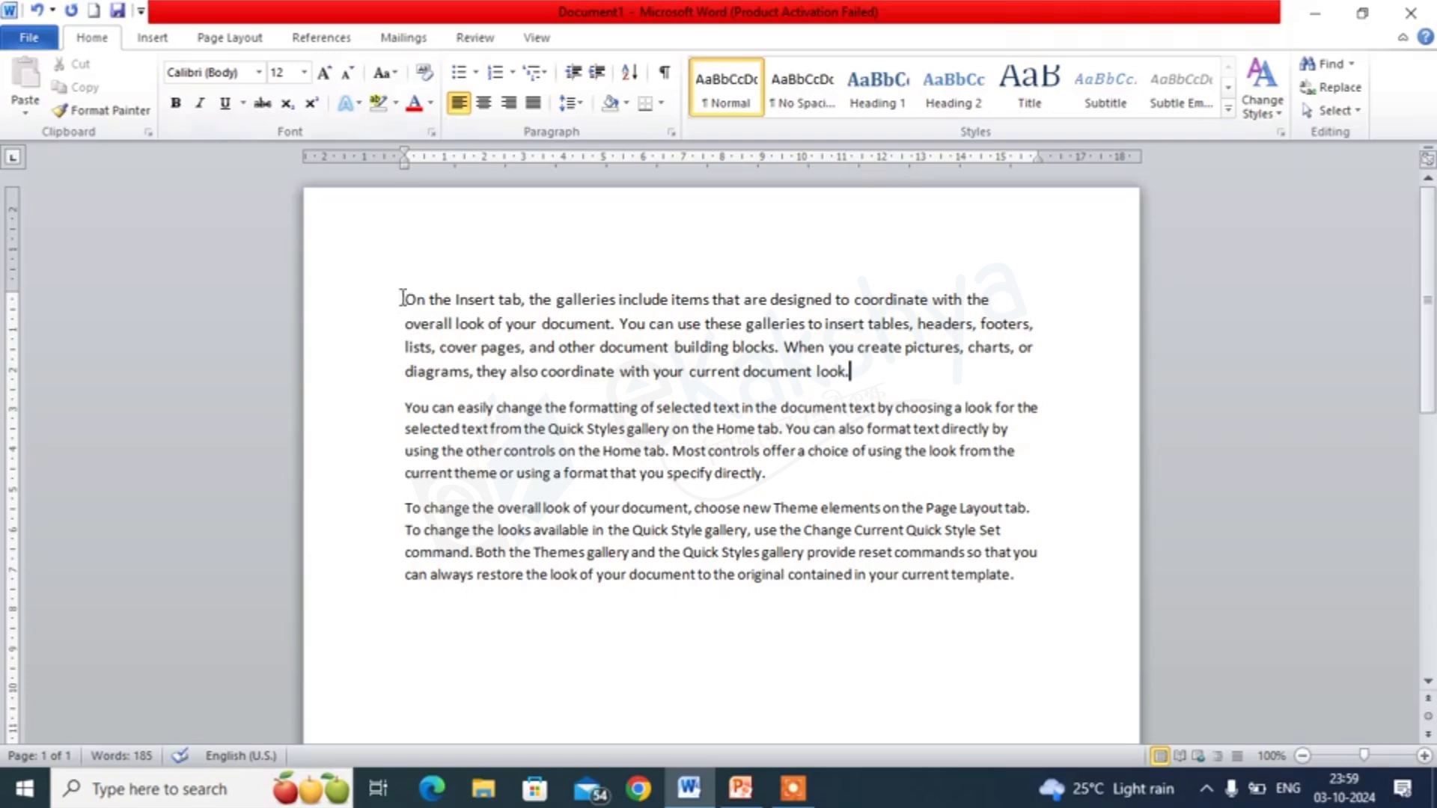
- Italicize the whole first paragraph
drag(405, 299, 859, 370)
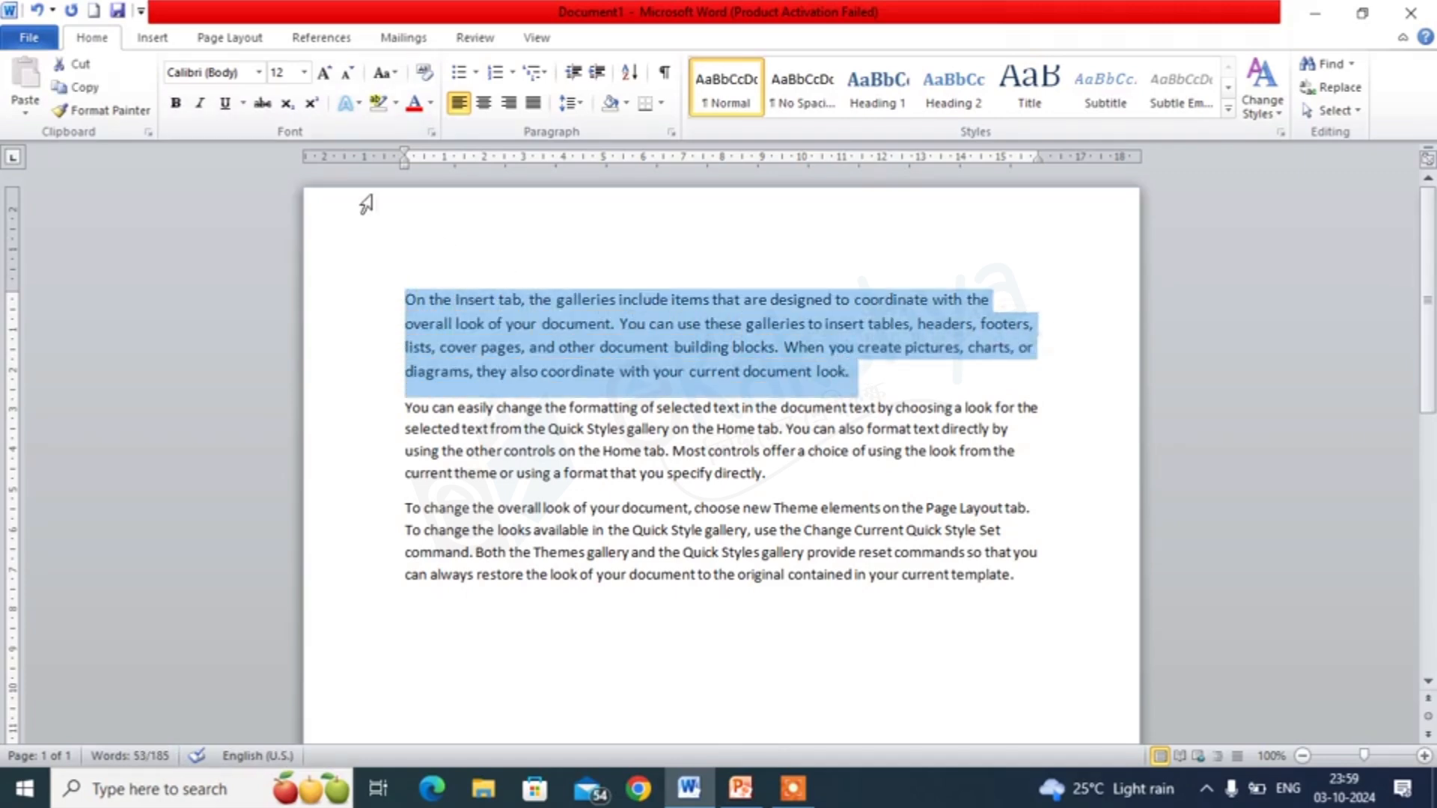
click(199, 107)
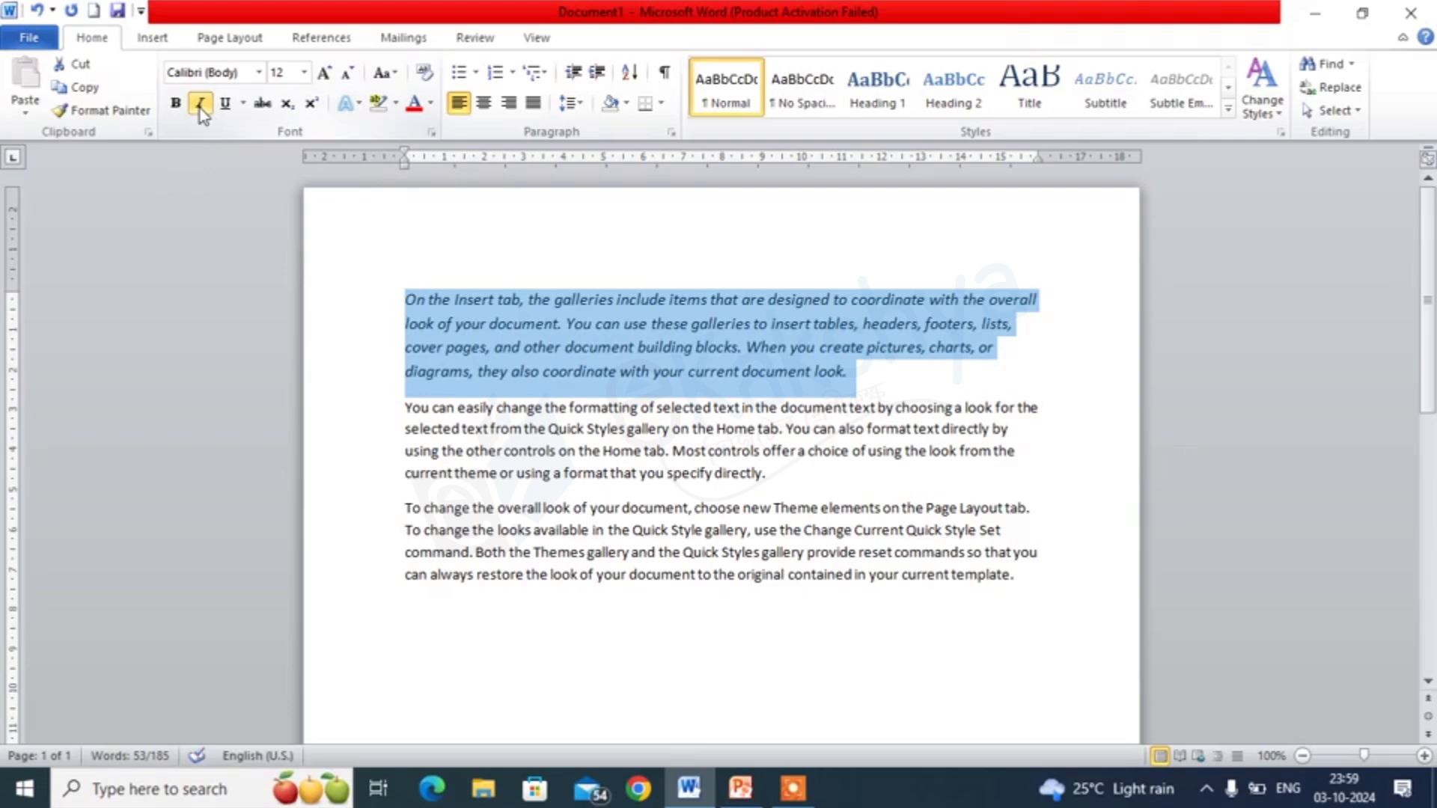
click(862, 372)
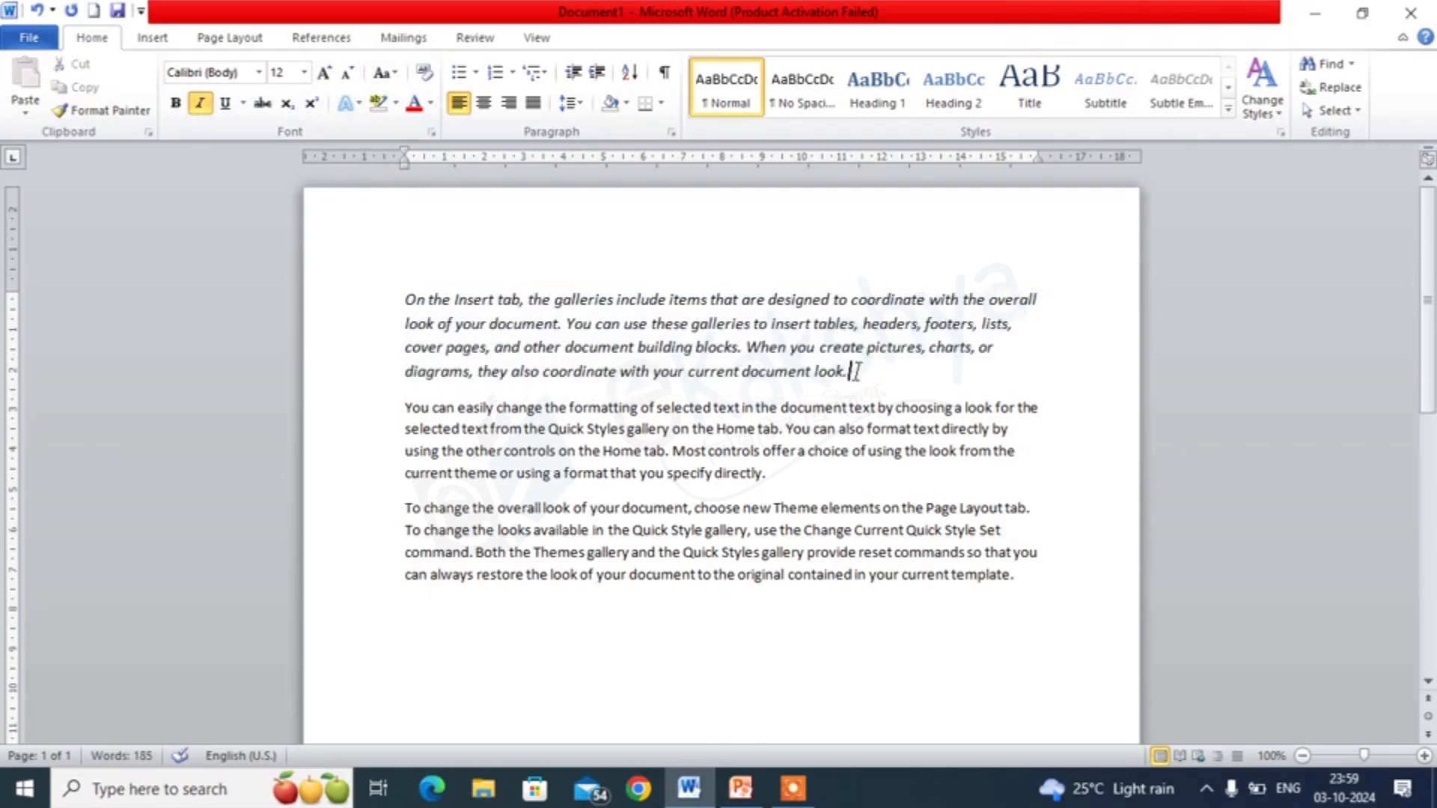
- Remove the italic formatting from the first paragraph
drag(855, 372, 392, 288)
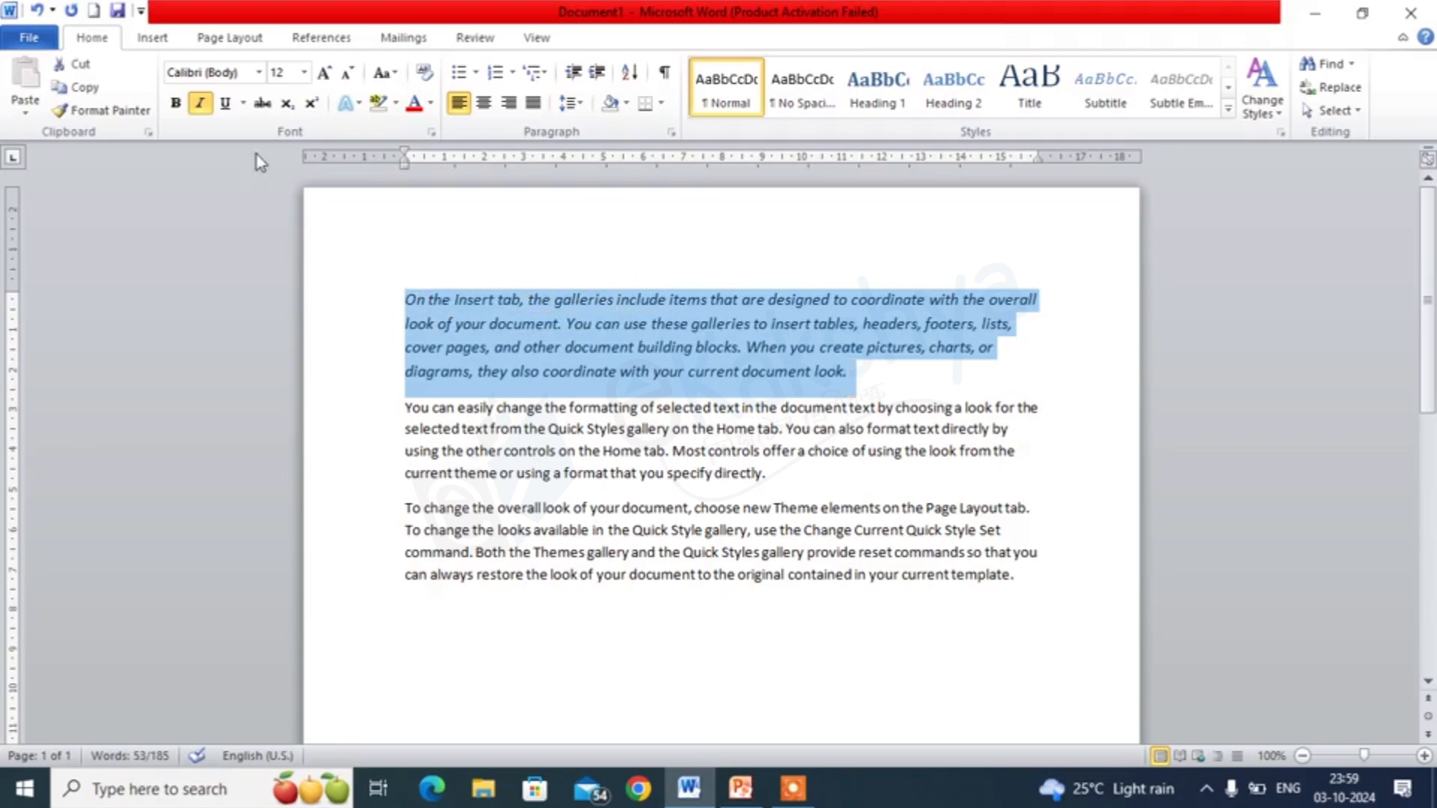
click(199, 103)
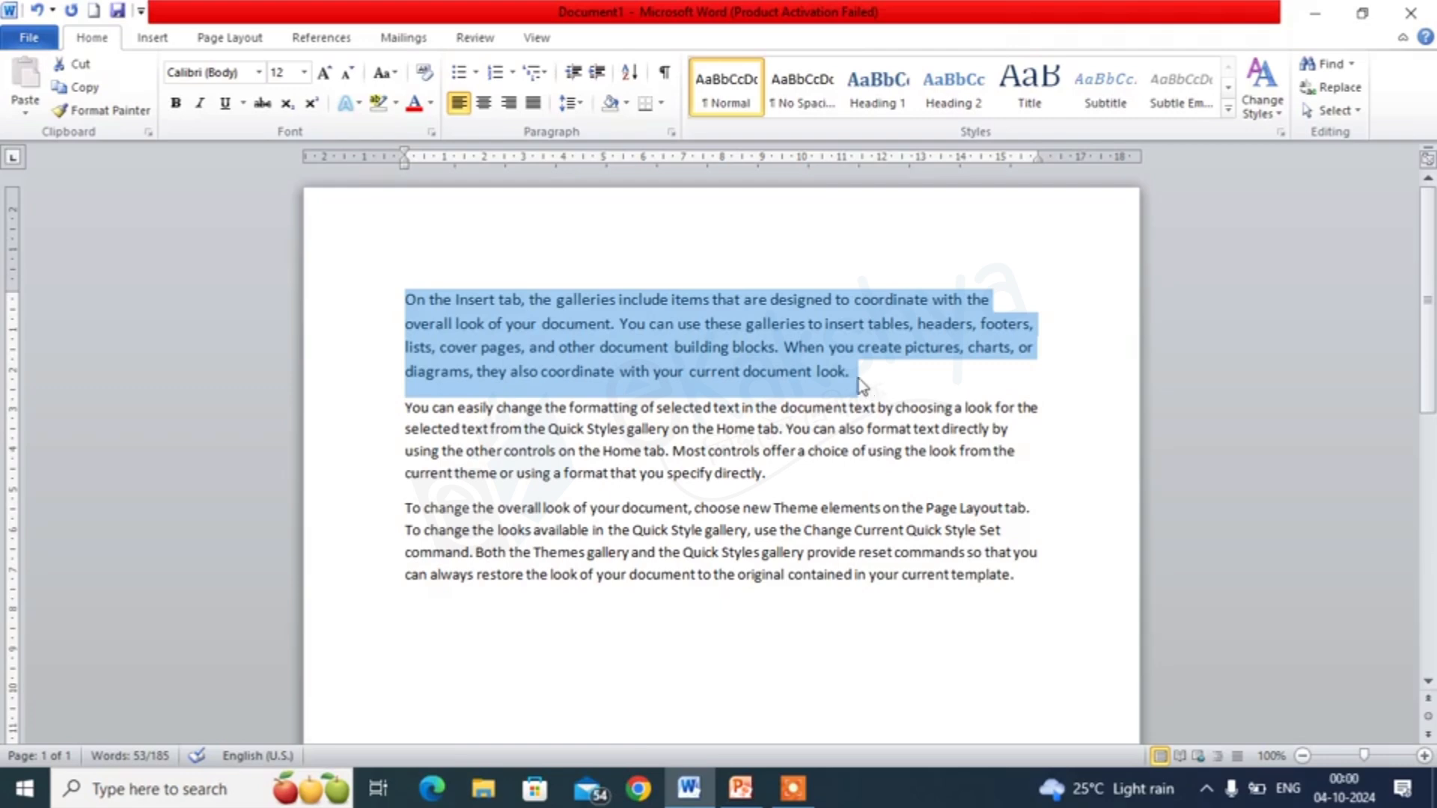
key(ctrl+i)
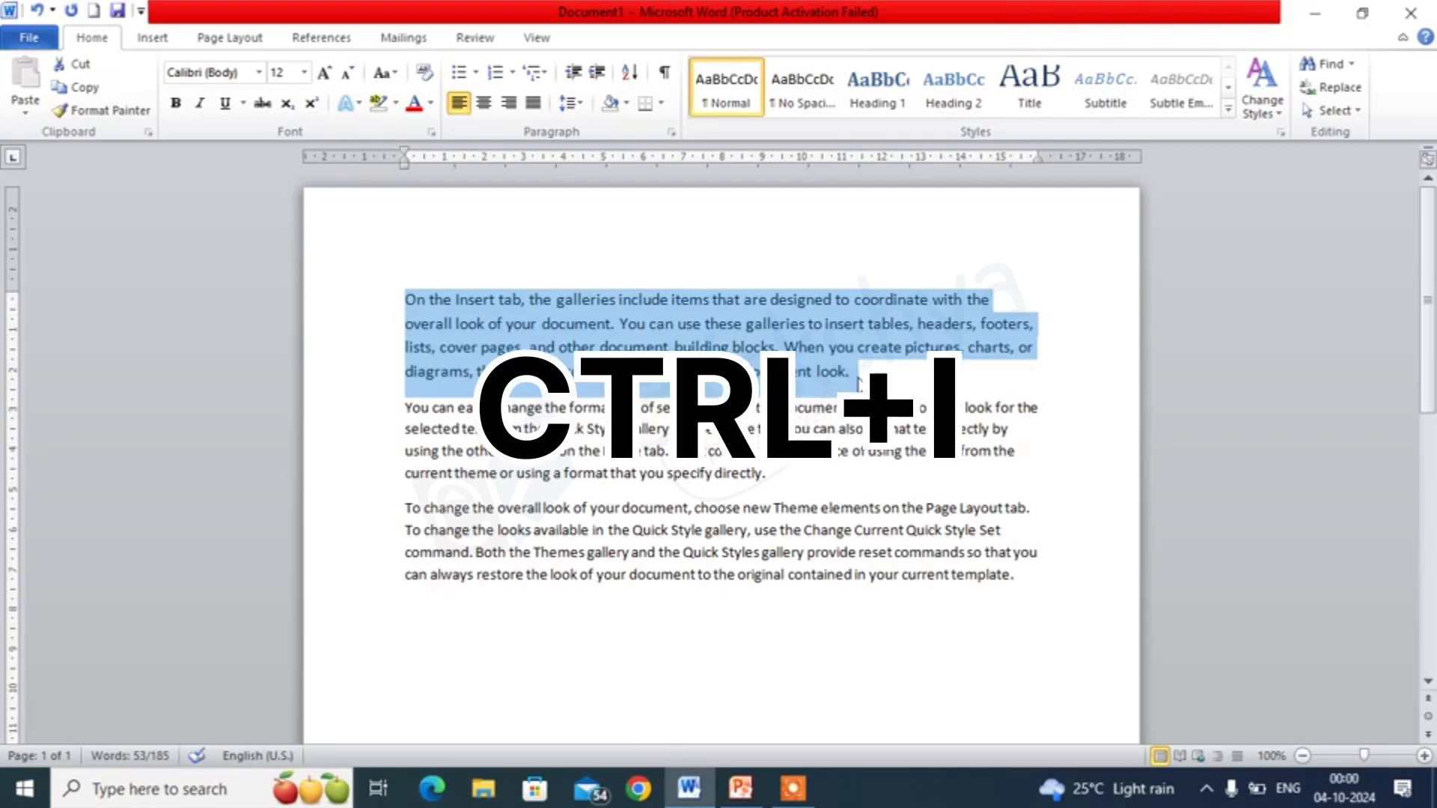
click(900, 385)
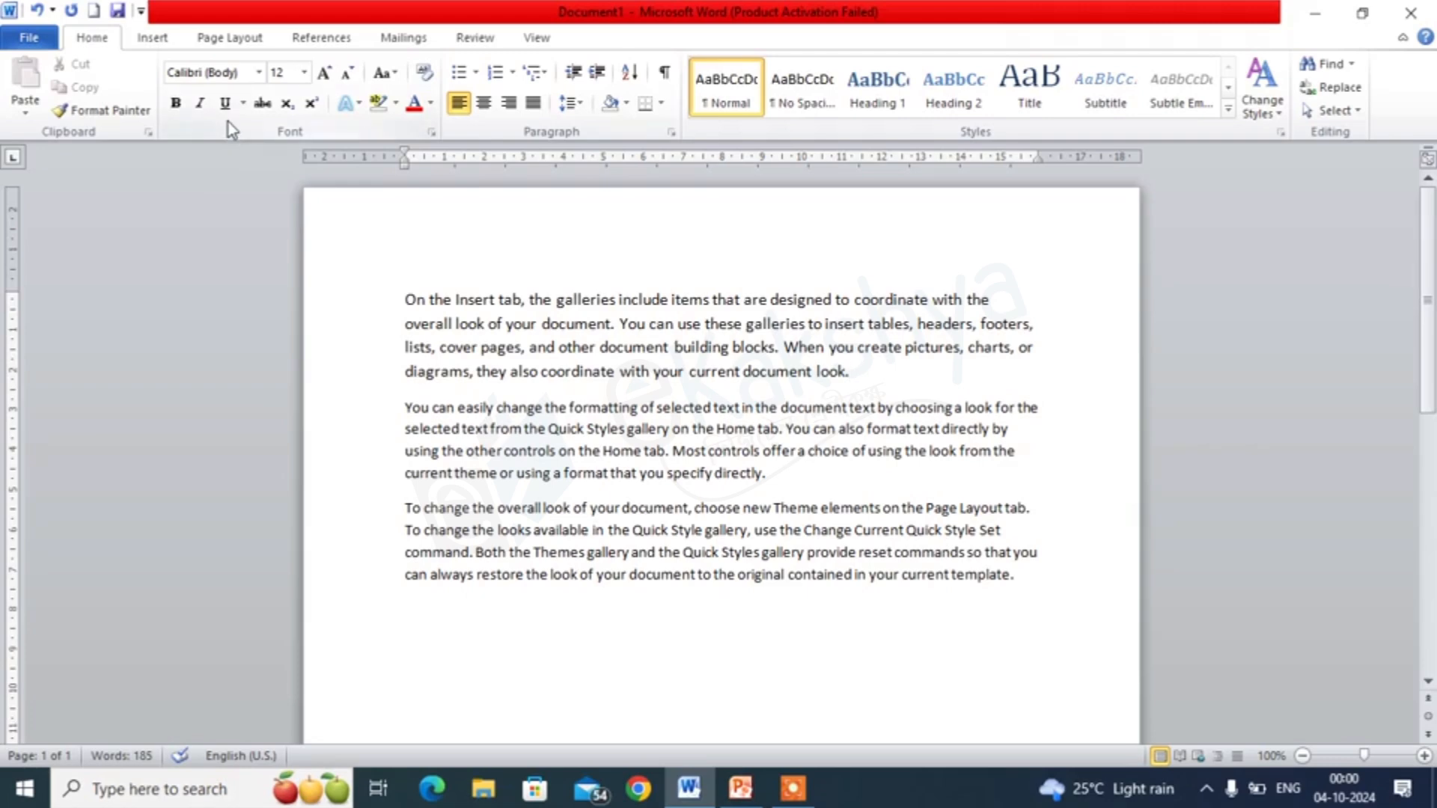
- Underline the whole first paragraph with a single line
drag(406, 299, 872, 376)
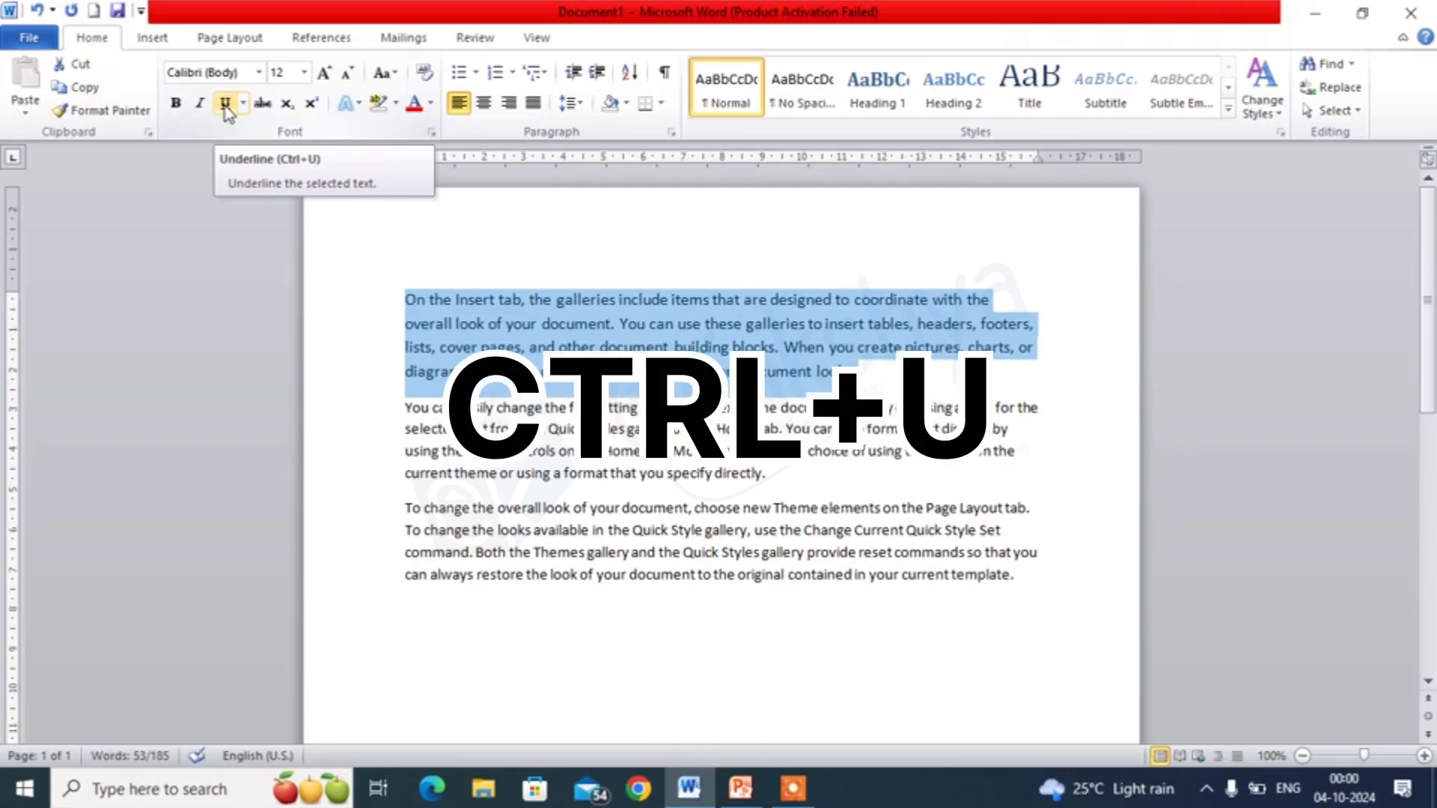
key(ctrl+u)
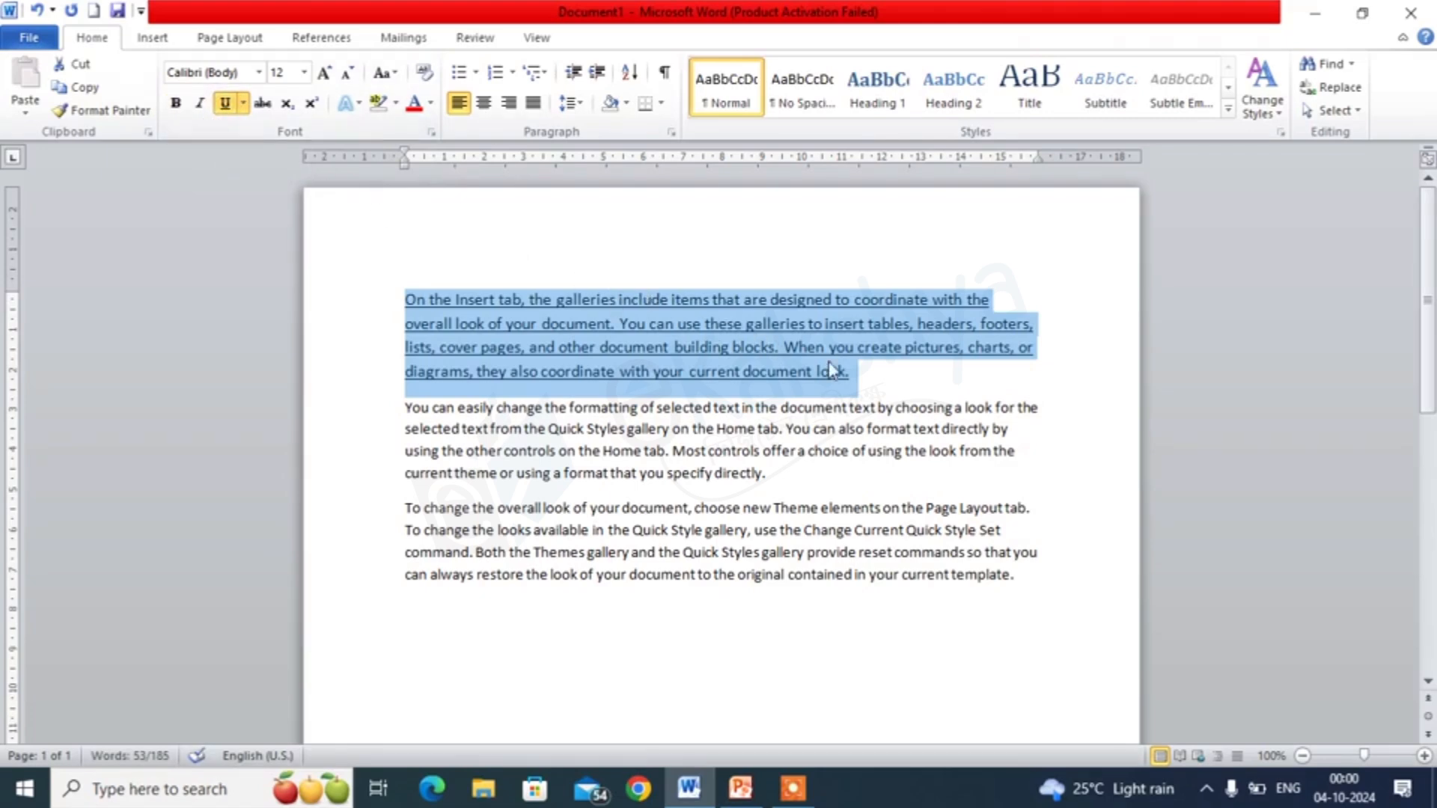
click(881, 385)
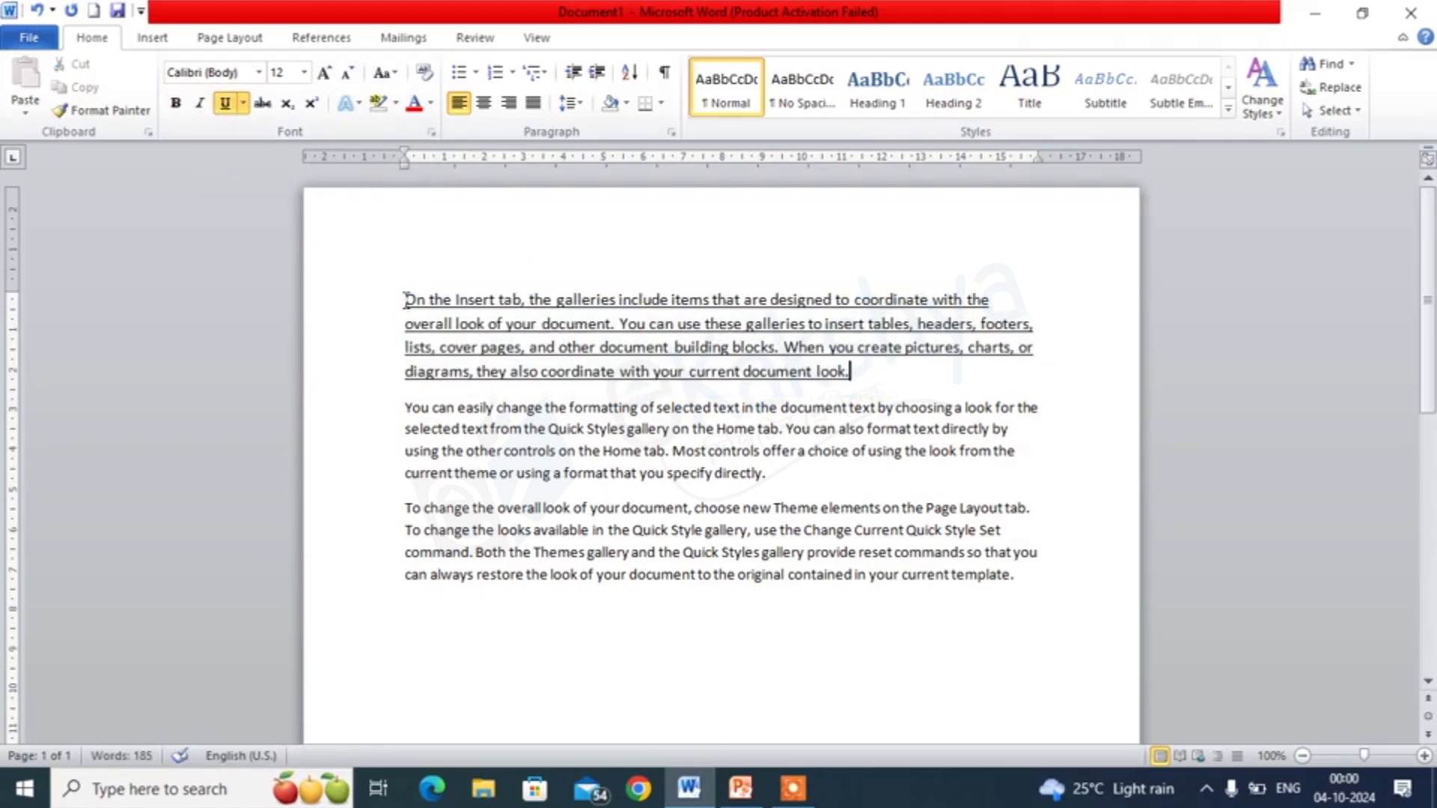
- Preview the available underline styles on the first paragraph without applying one, and remove its underline
drag(404, 298, 856, 374)
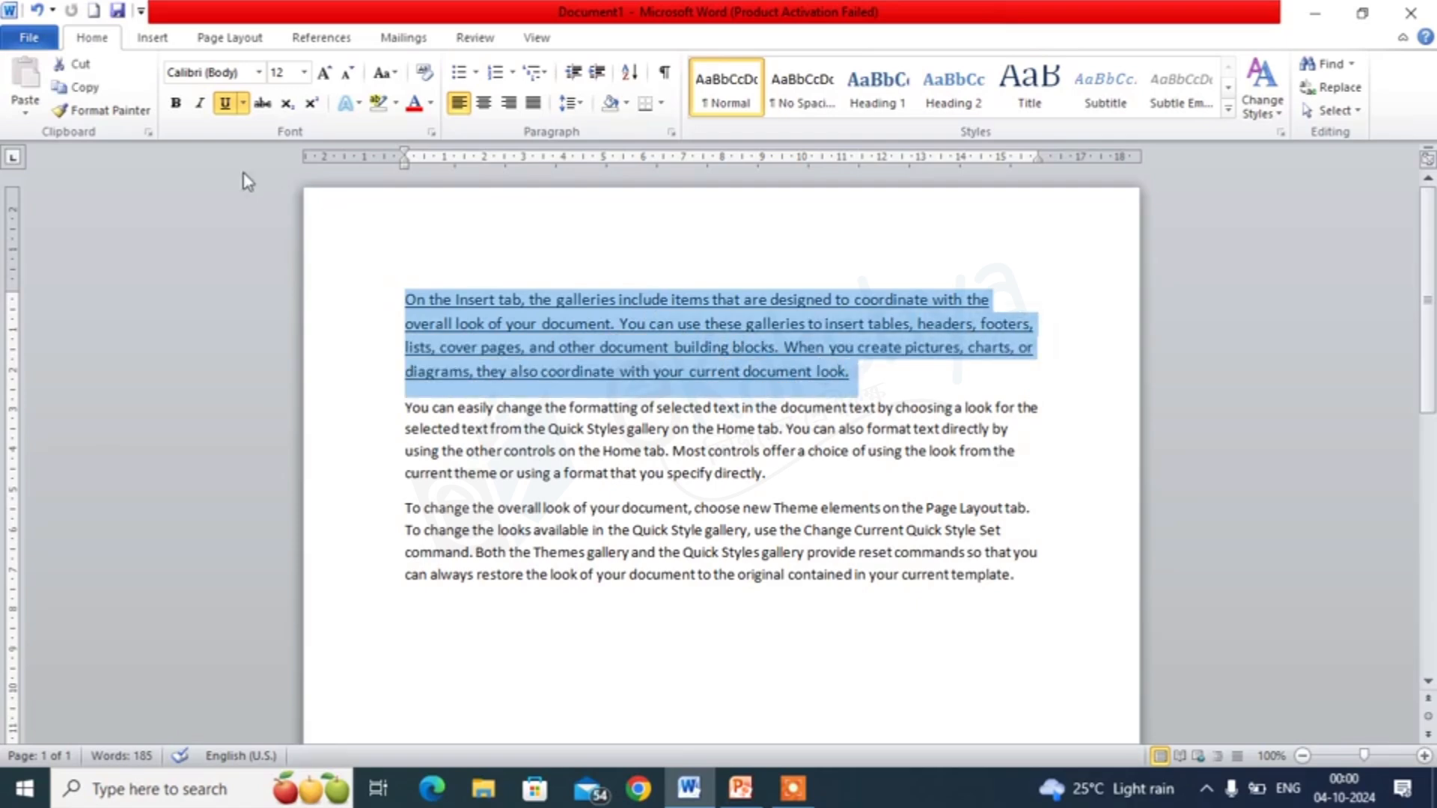
click(244, 104)
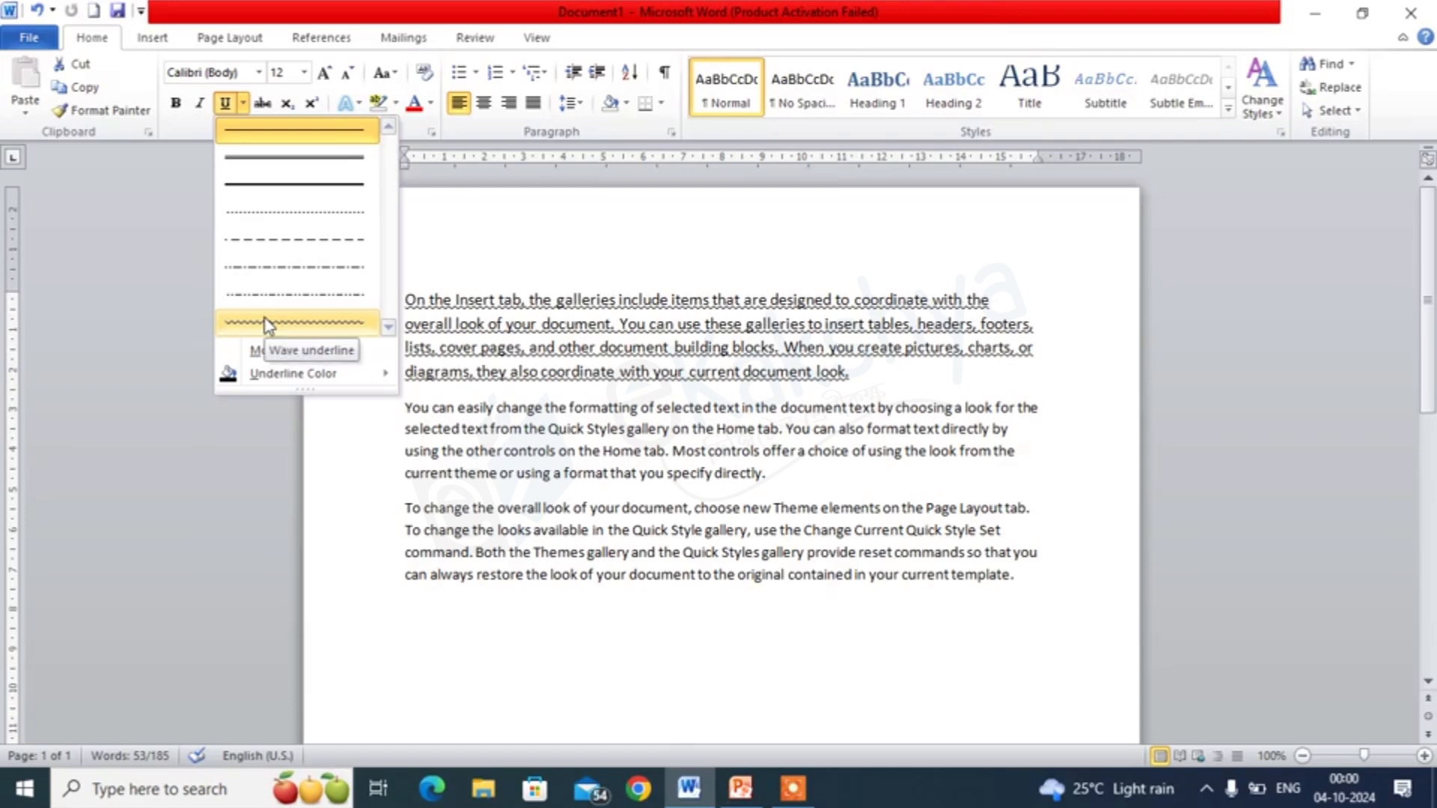
click(464, 227)
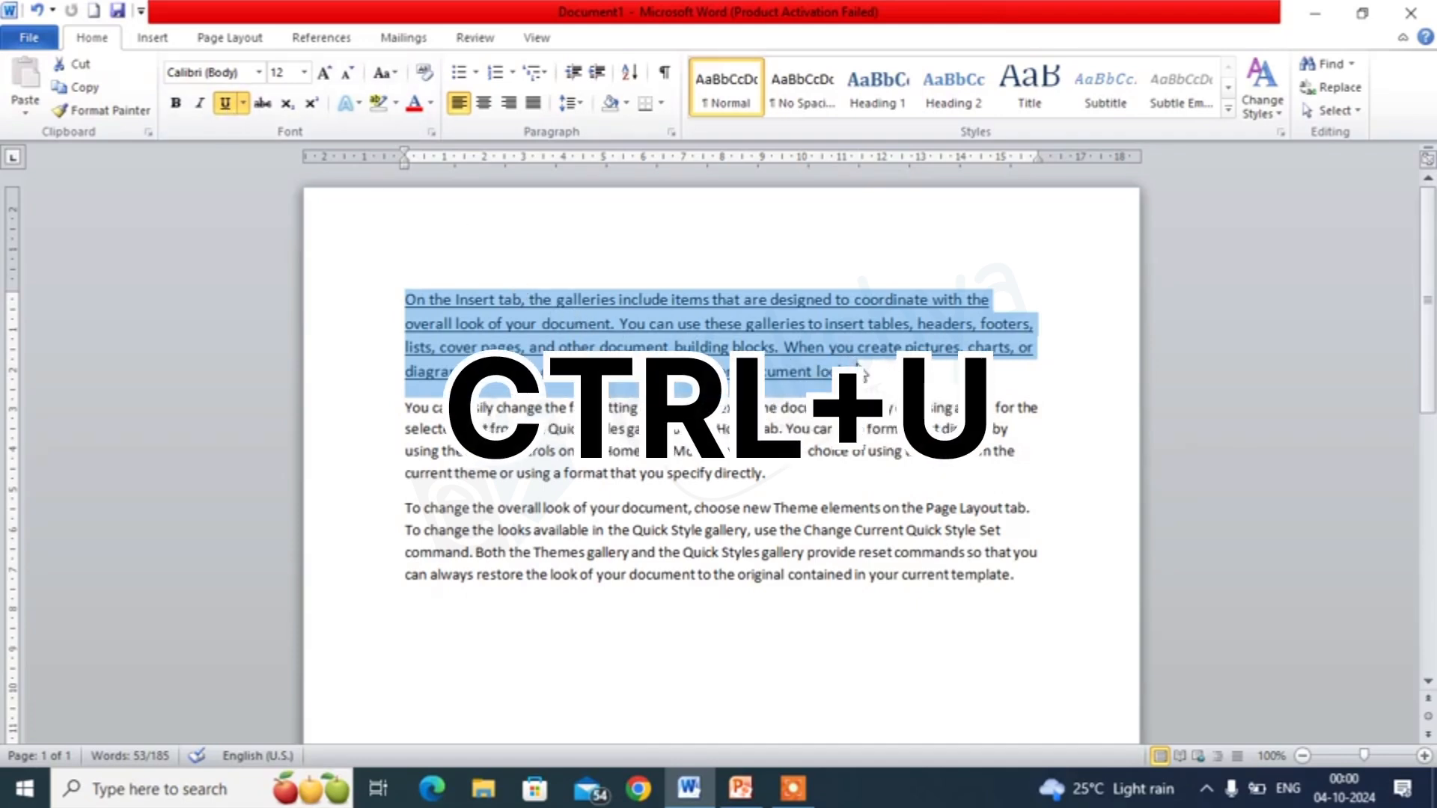
click(222, 105)
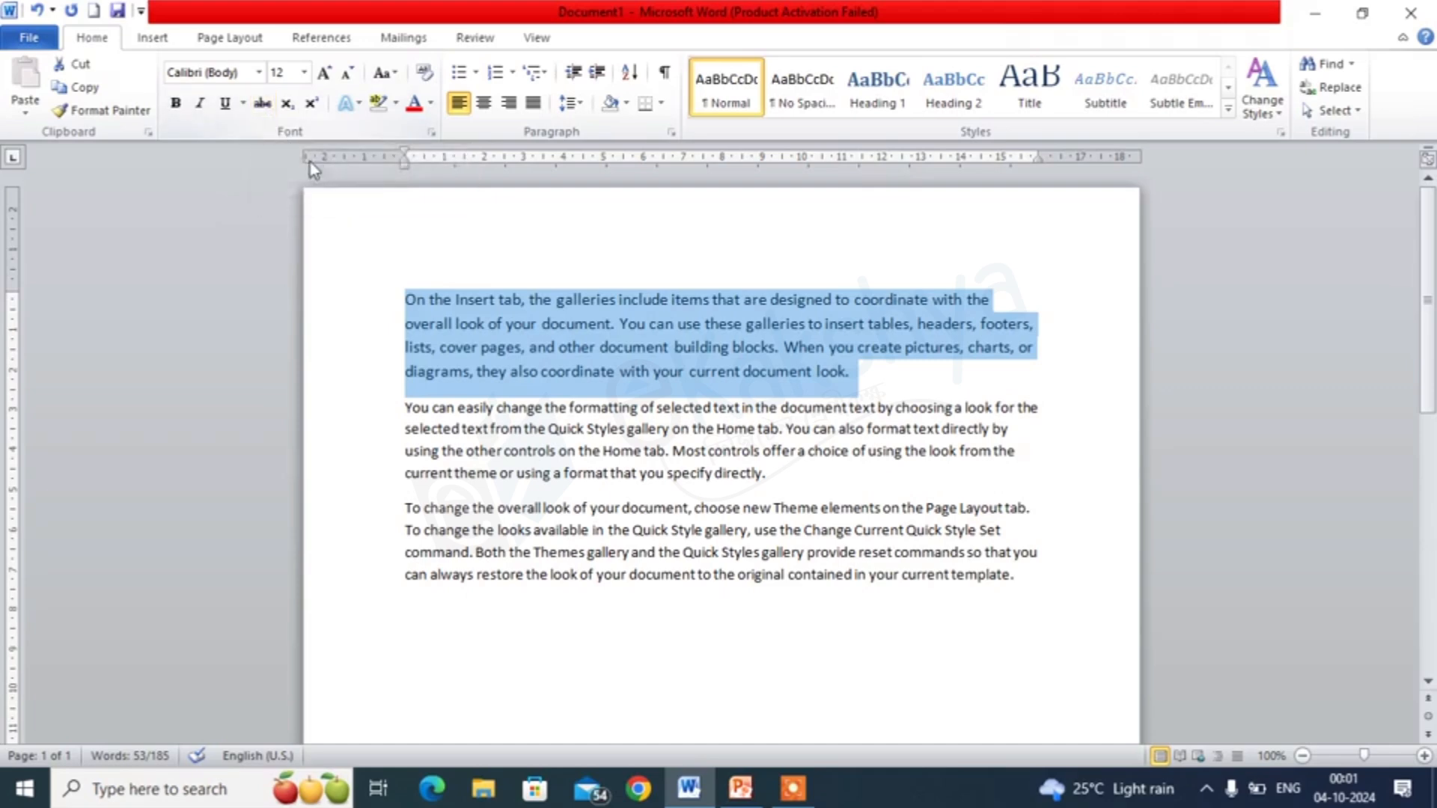
- Strike through the first sentence of the second paragraph
click(455, 416)
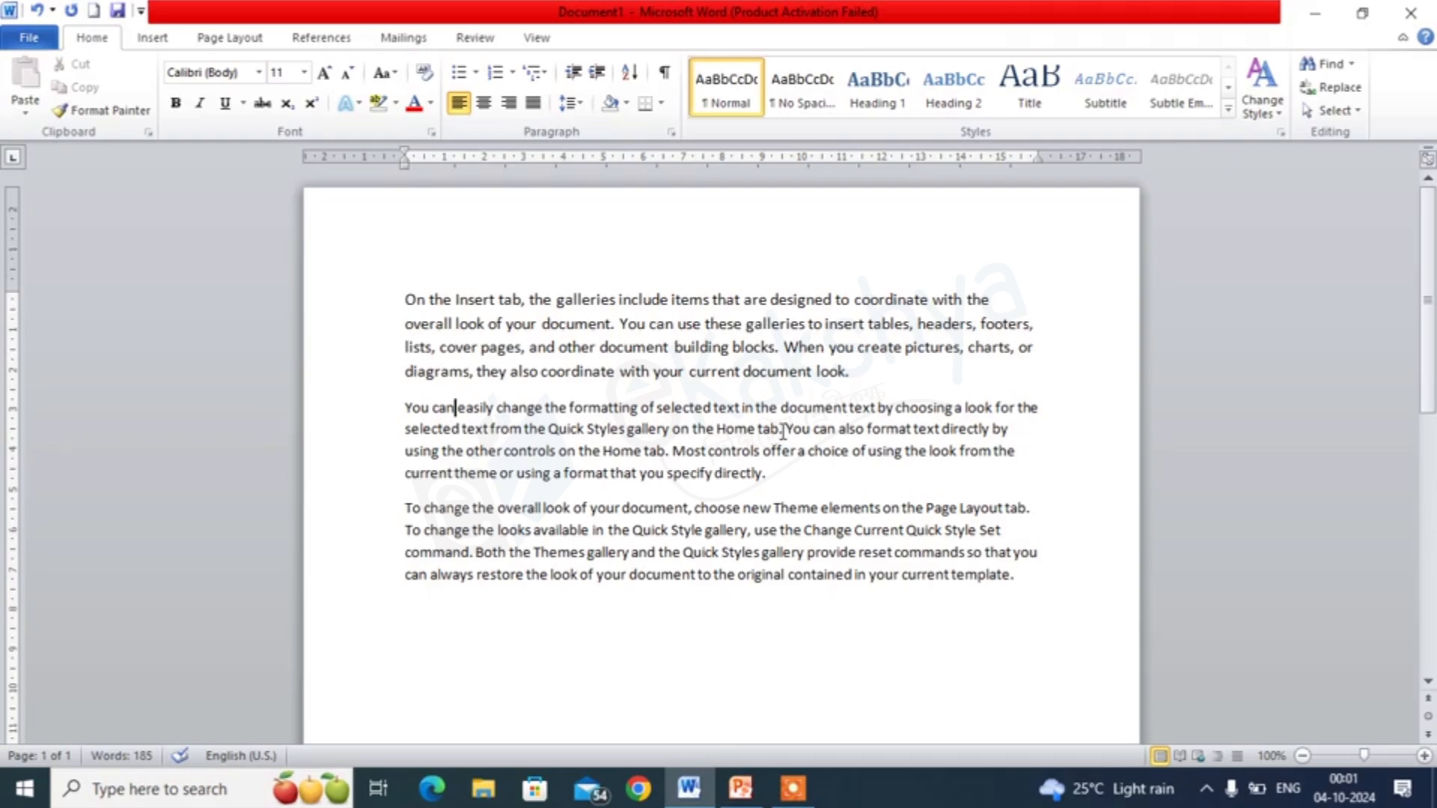
click(407, 410)
click(783, 429)
drag(404, 407, 786, 432)
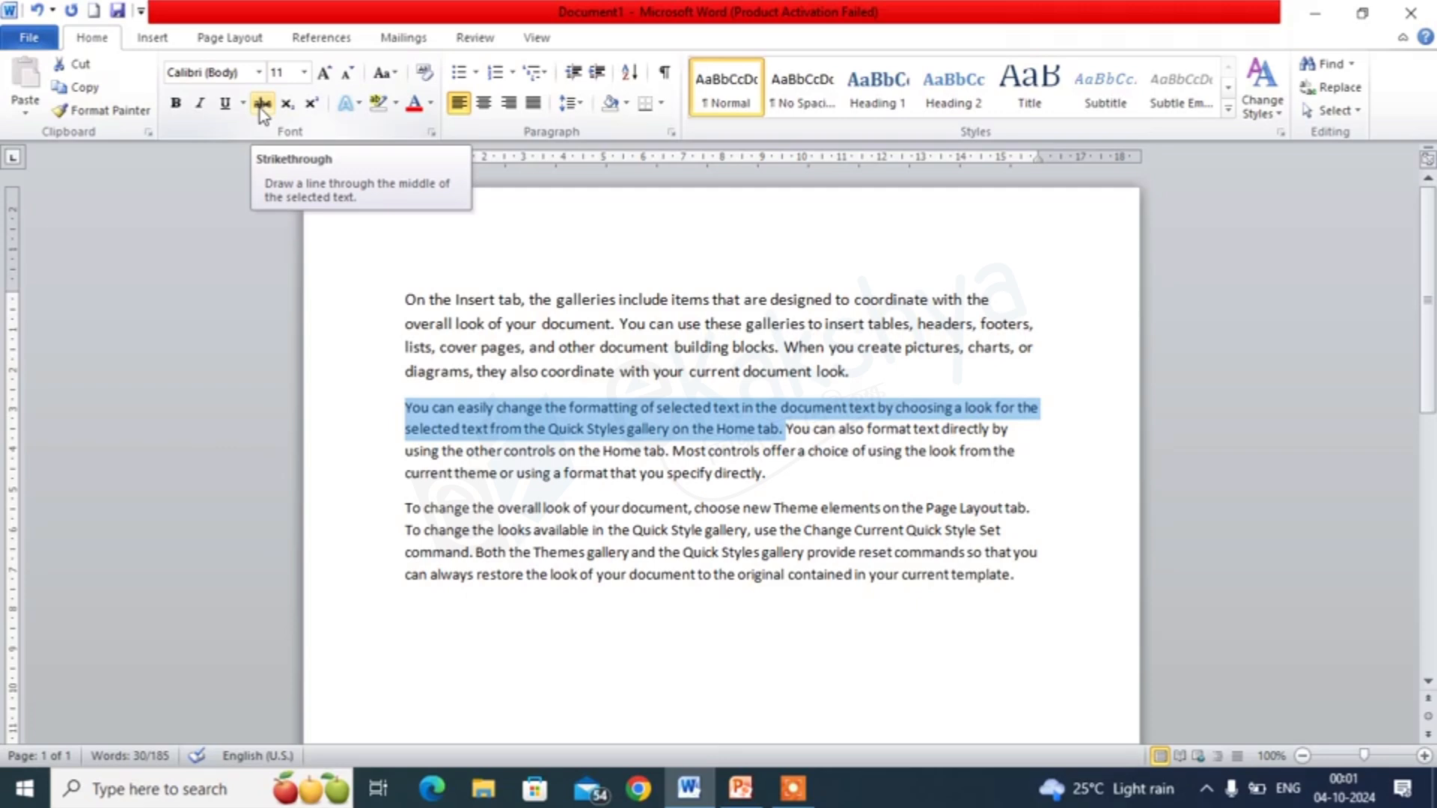
click(259, 108)
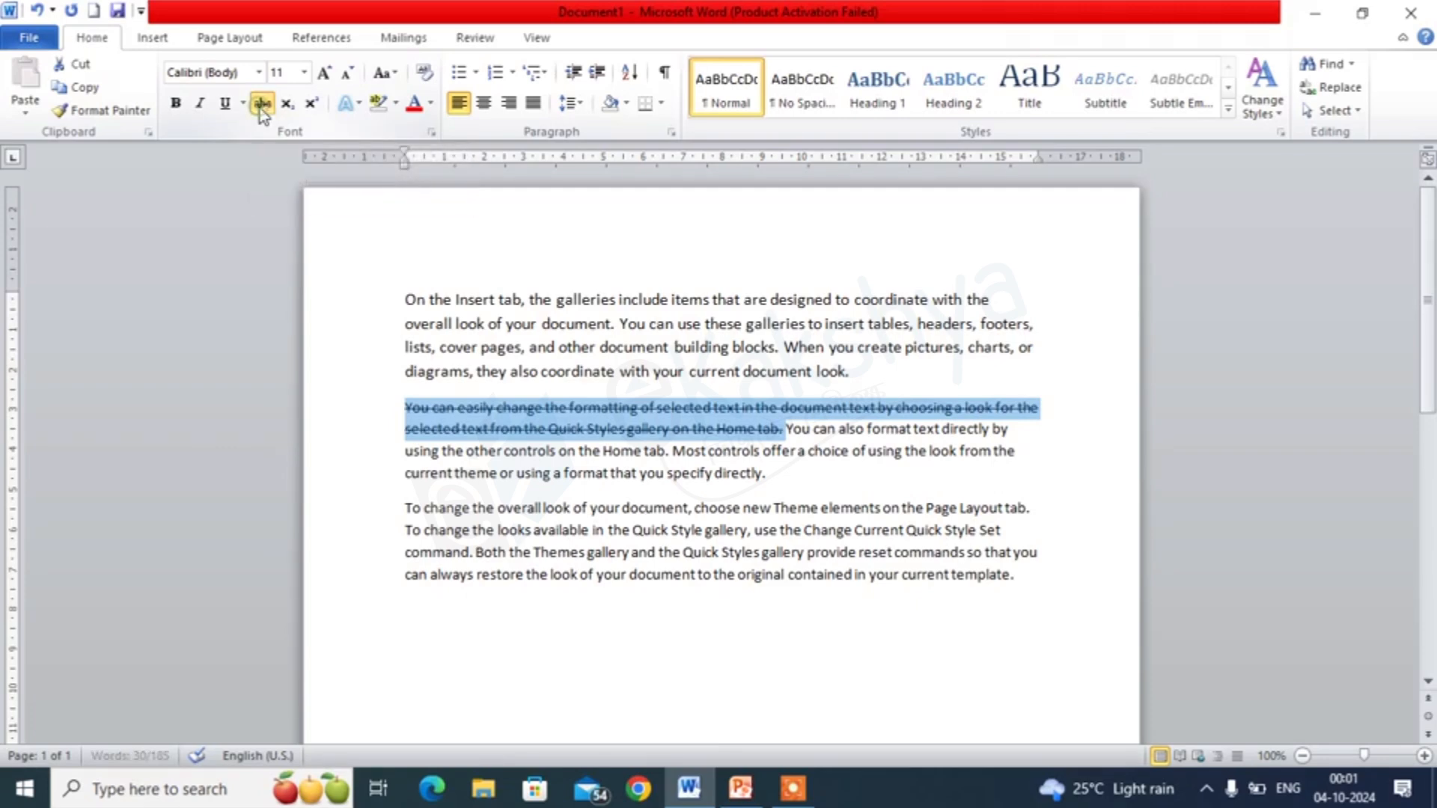
click(862, 476)
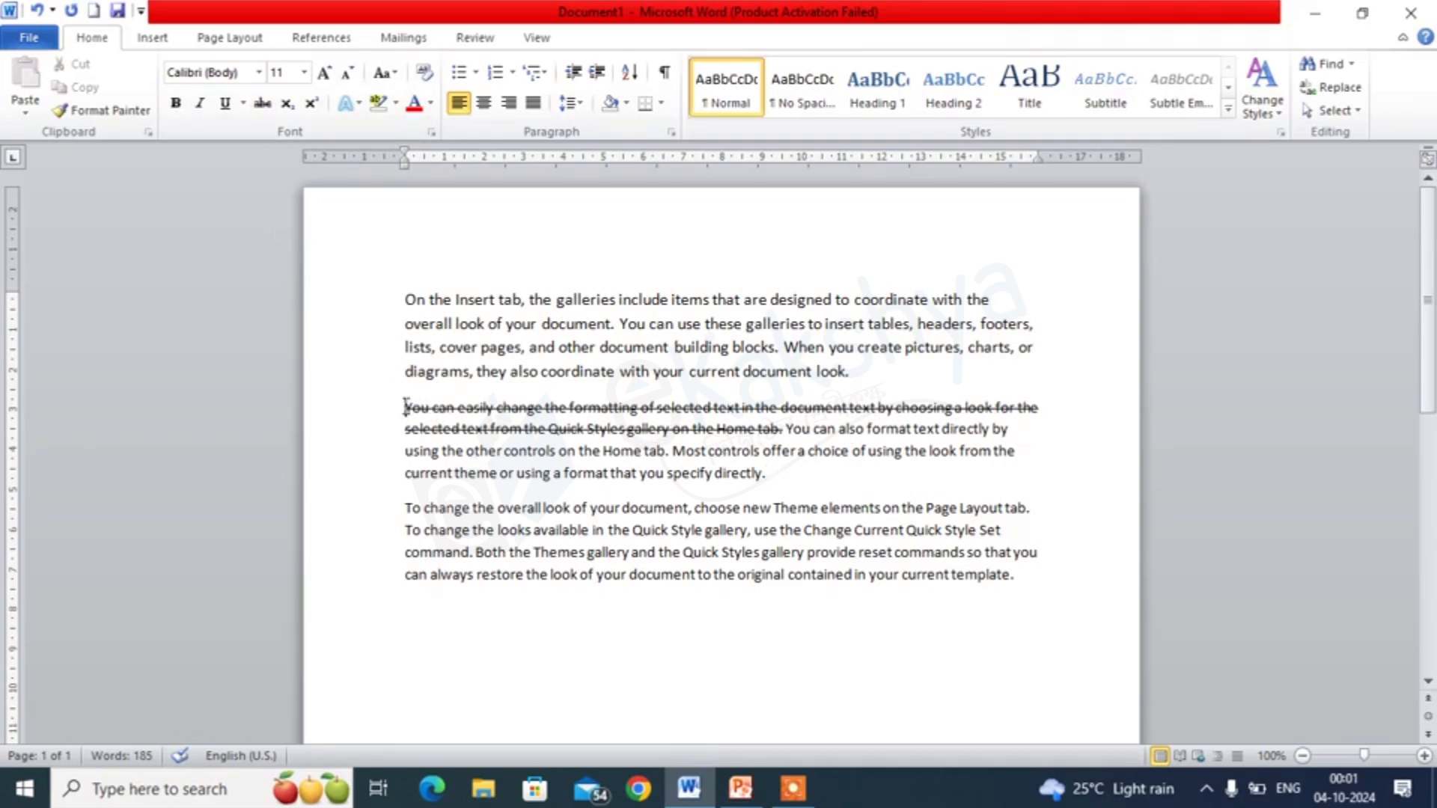
- Remove the strikethrough from the first sentence of the second paragraph
drag(405, 408, 783, 440)
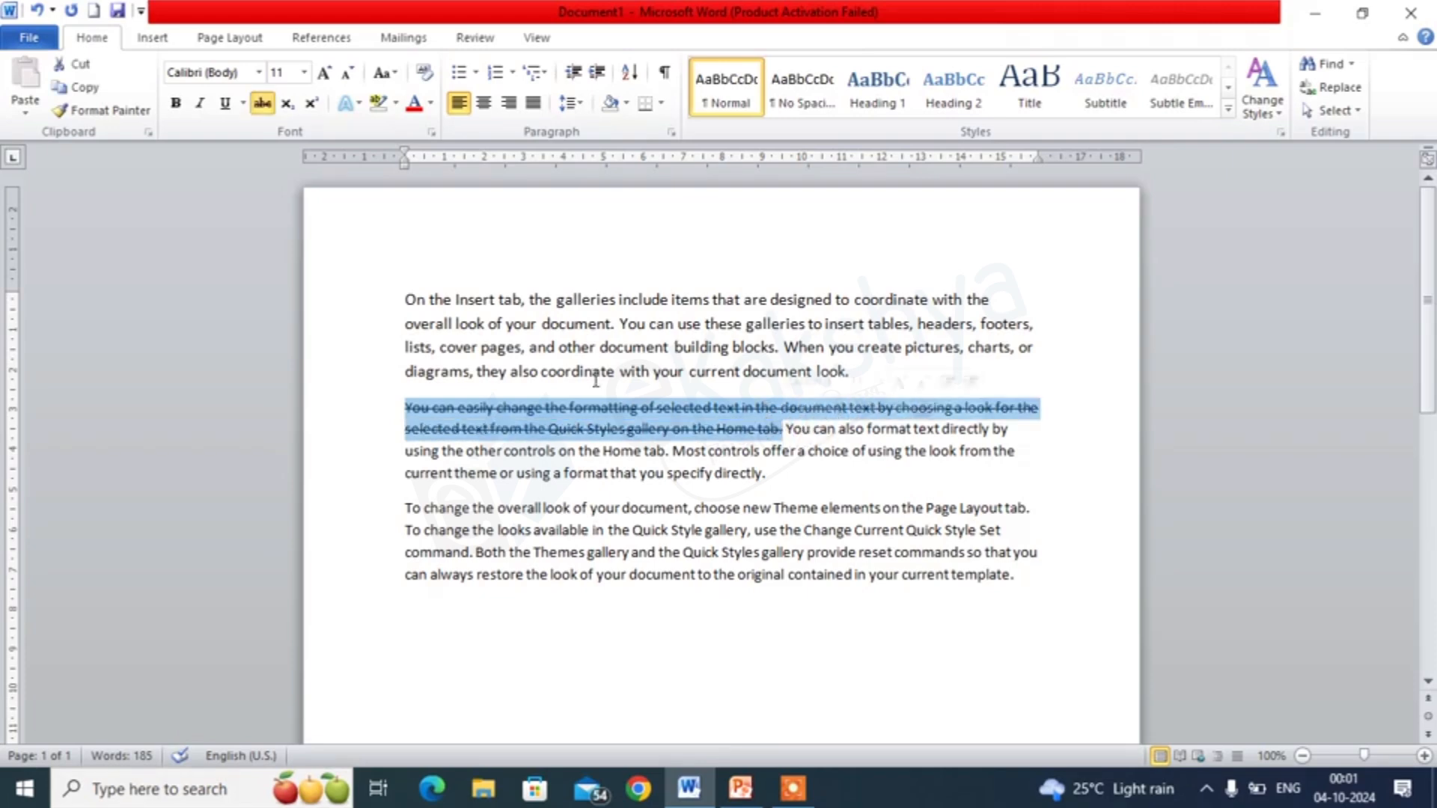
click(262, 105)
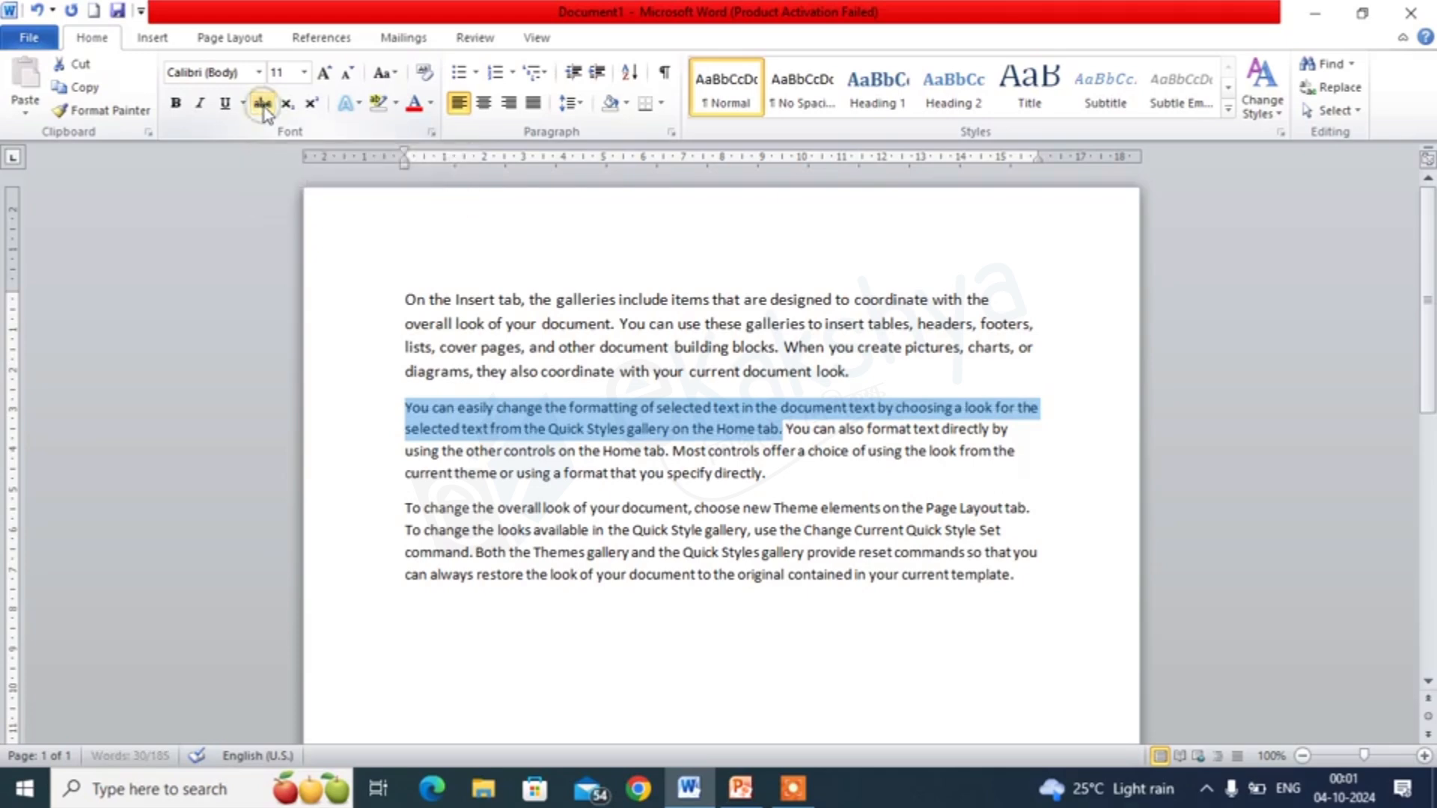
click(781, 433)
- Add a new line after the last paragraph at font size 20 and enter H2O on it
click(1037, 591)
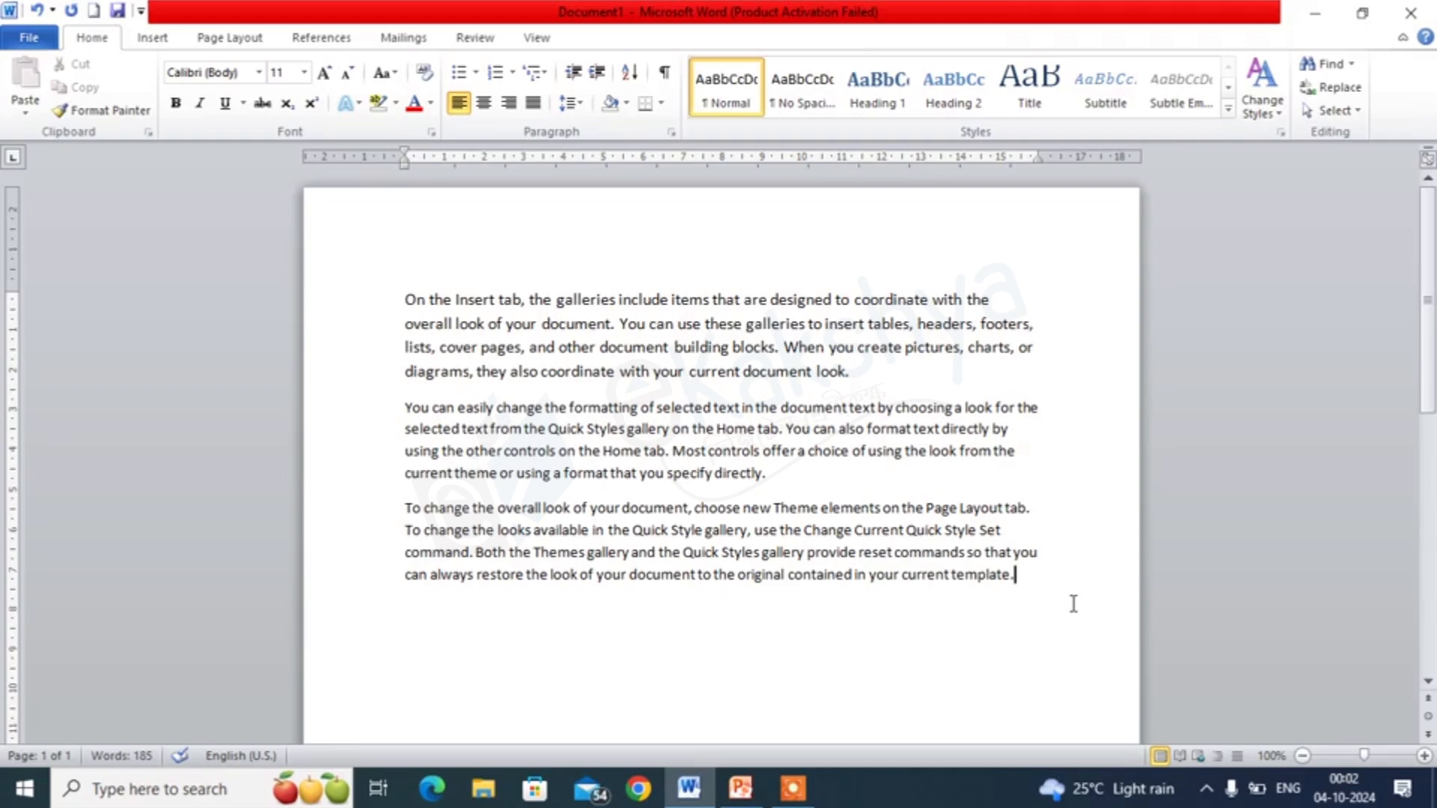
key(Return)
click(303, 72)
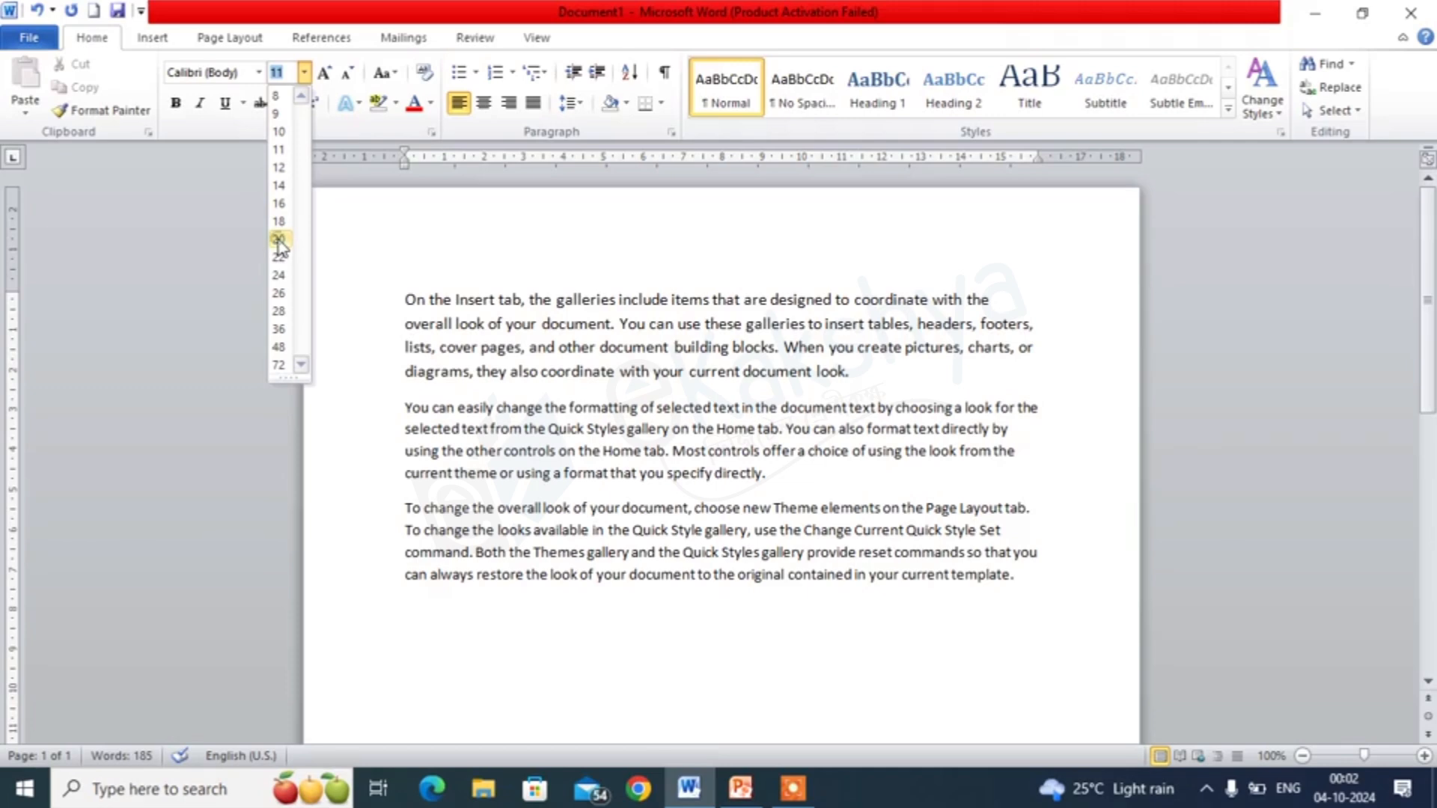
click(279, 240)
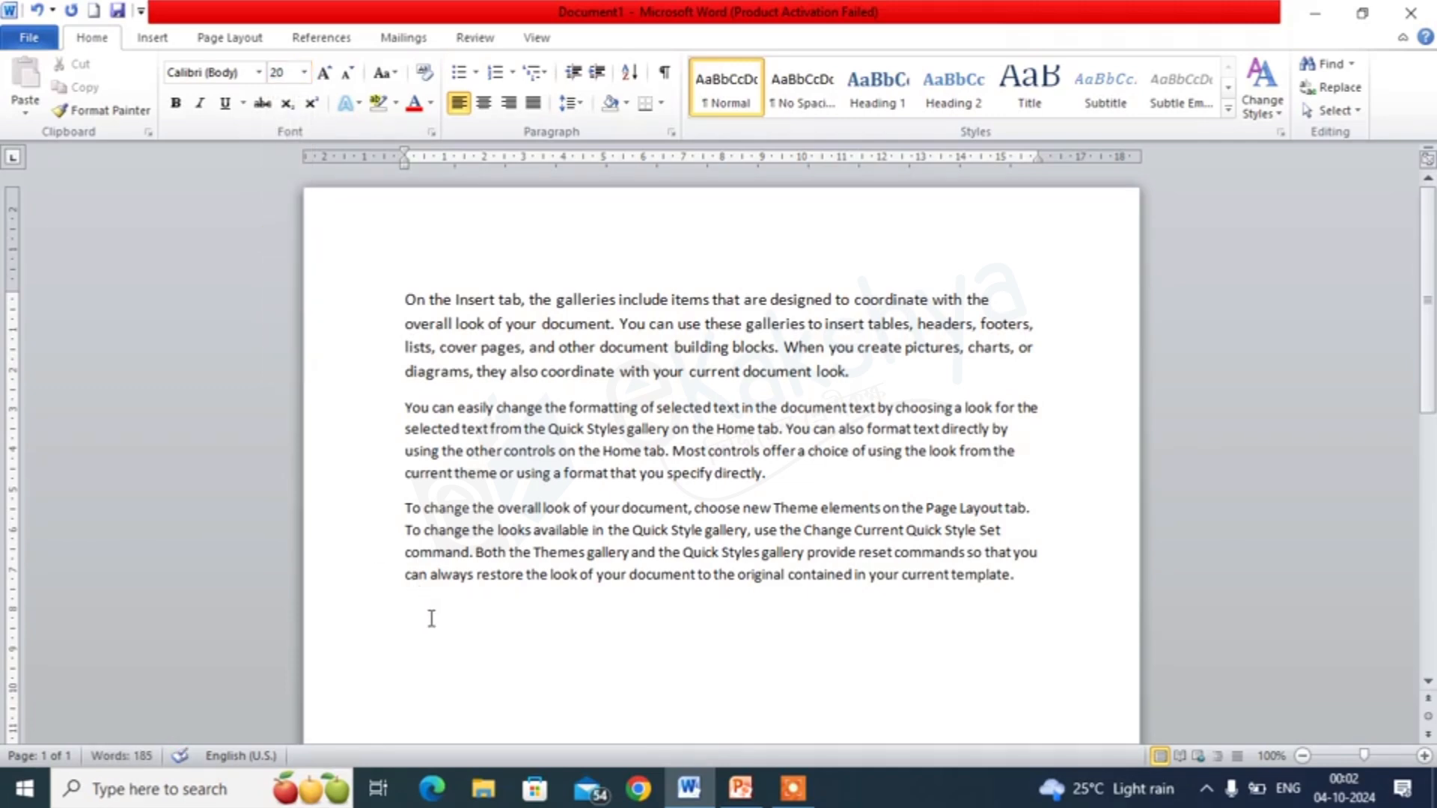
text(h)
key(BackSpace)
text(H2O)
- Format the 2 in H2O as subscript
click(423, 621)
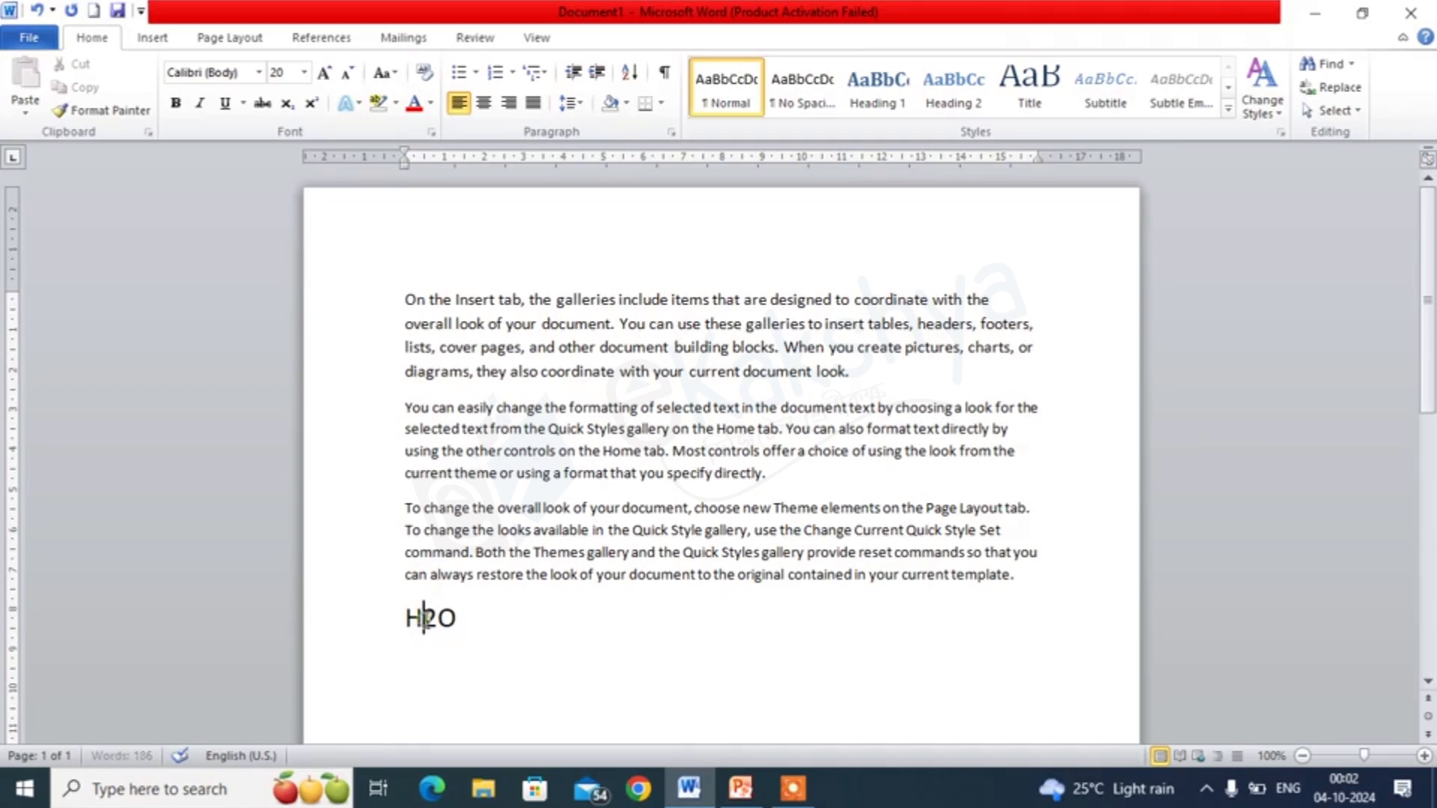
drag(424, 617, 437, 622)
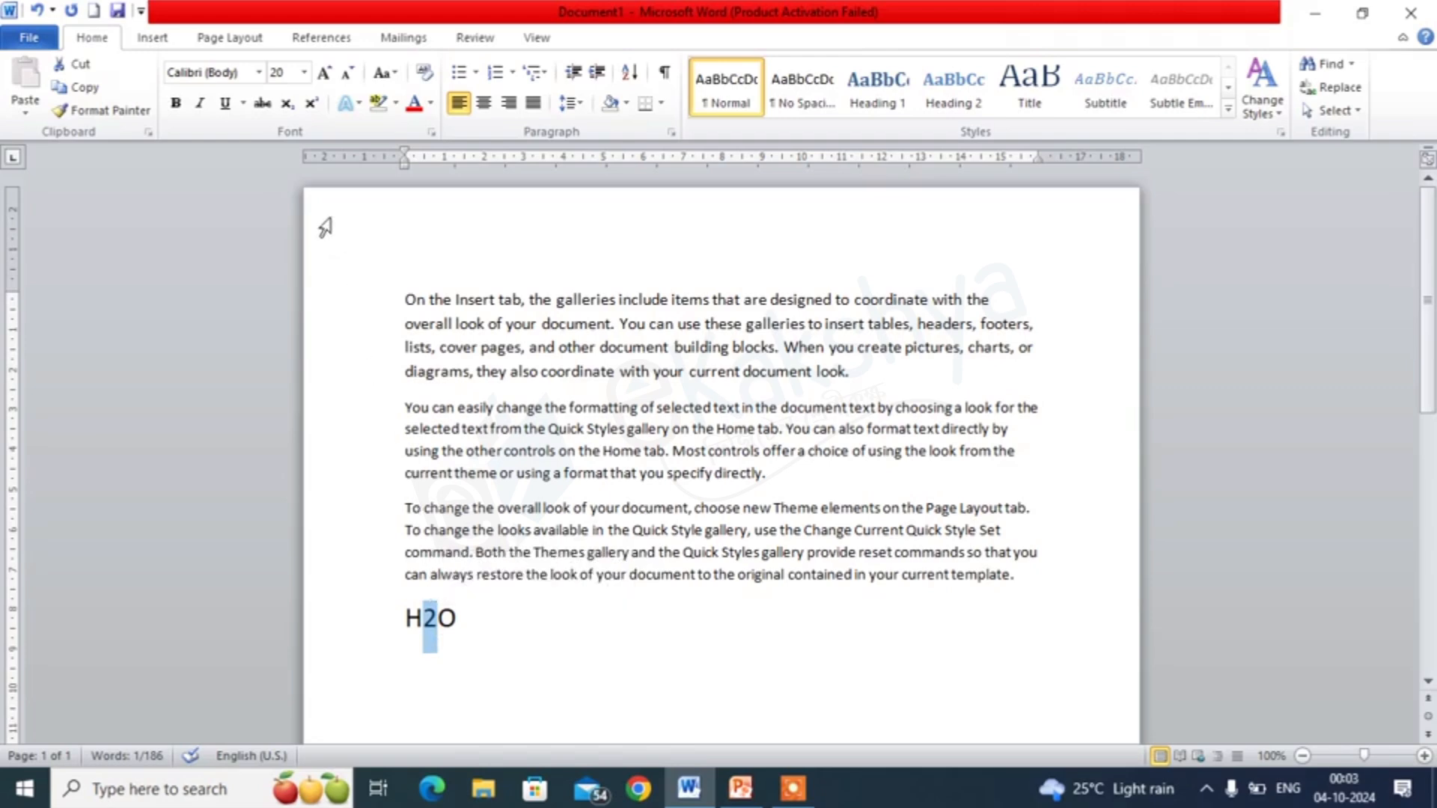
click(286, 105)
click(468, 626)
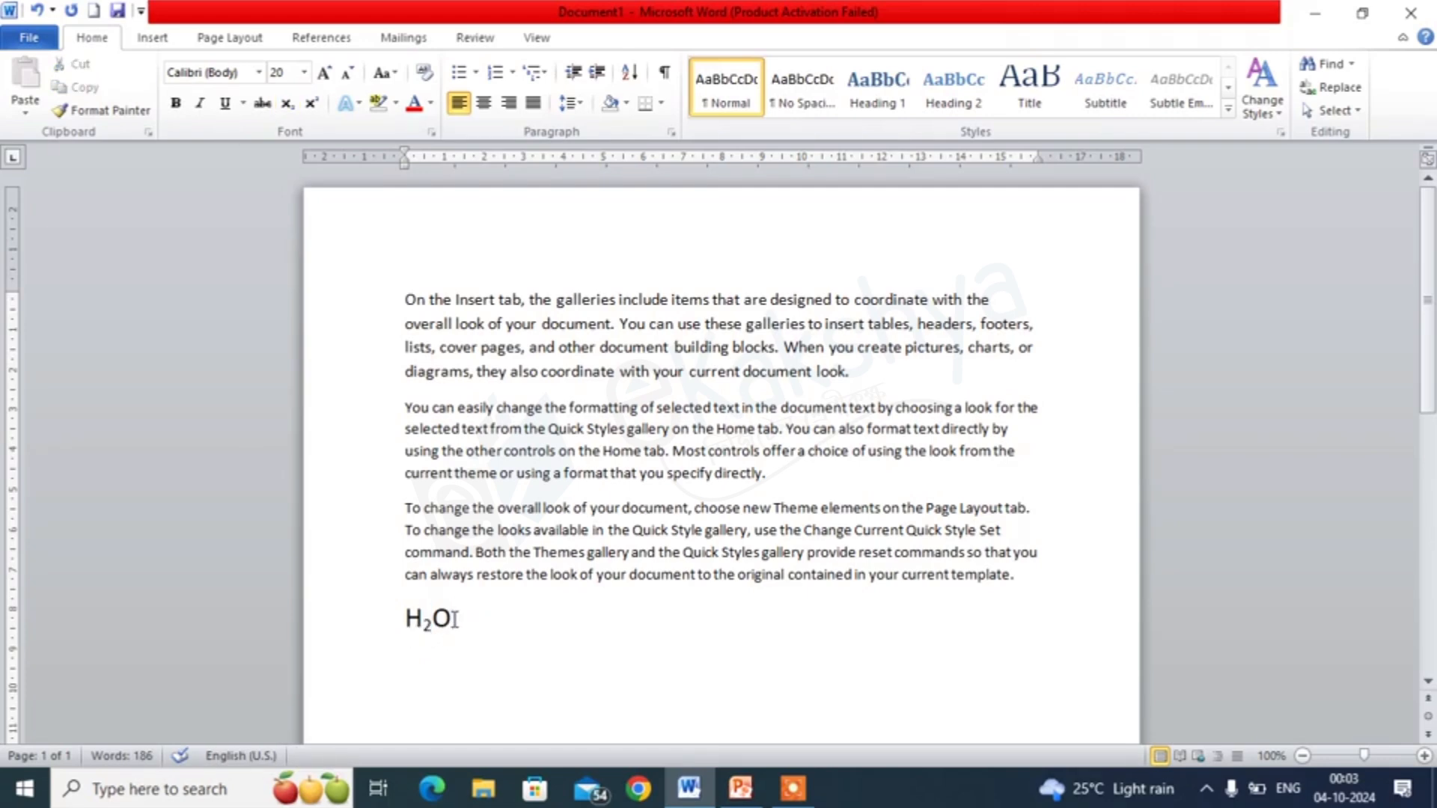
drag(452, 620, 412, 620)
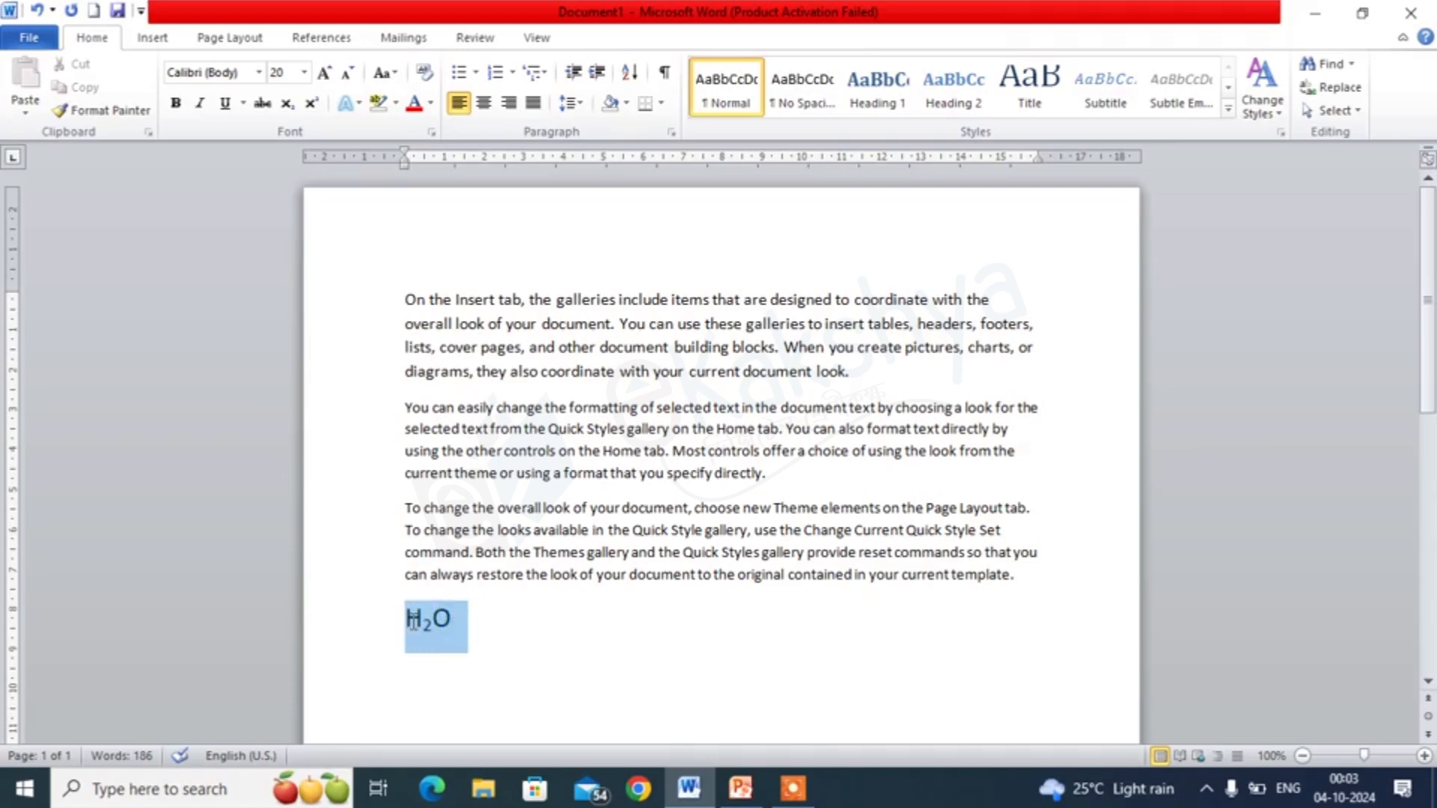
- Enter X2 on a new line below the water formula
click(466, 624)
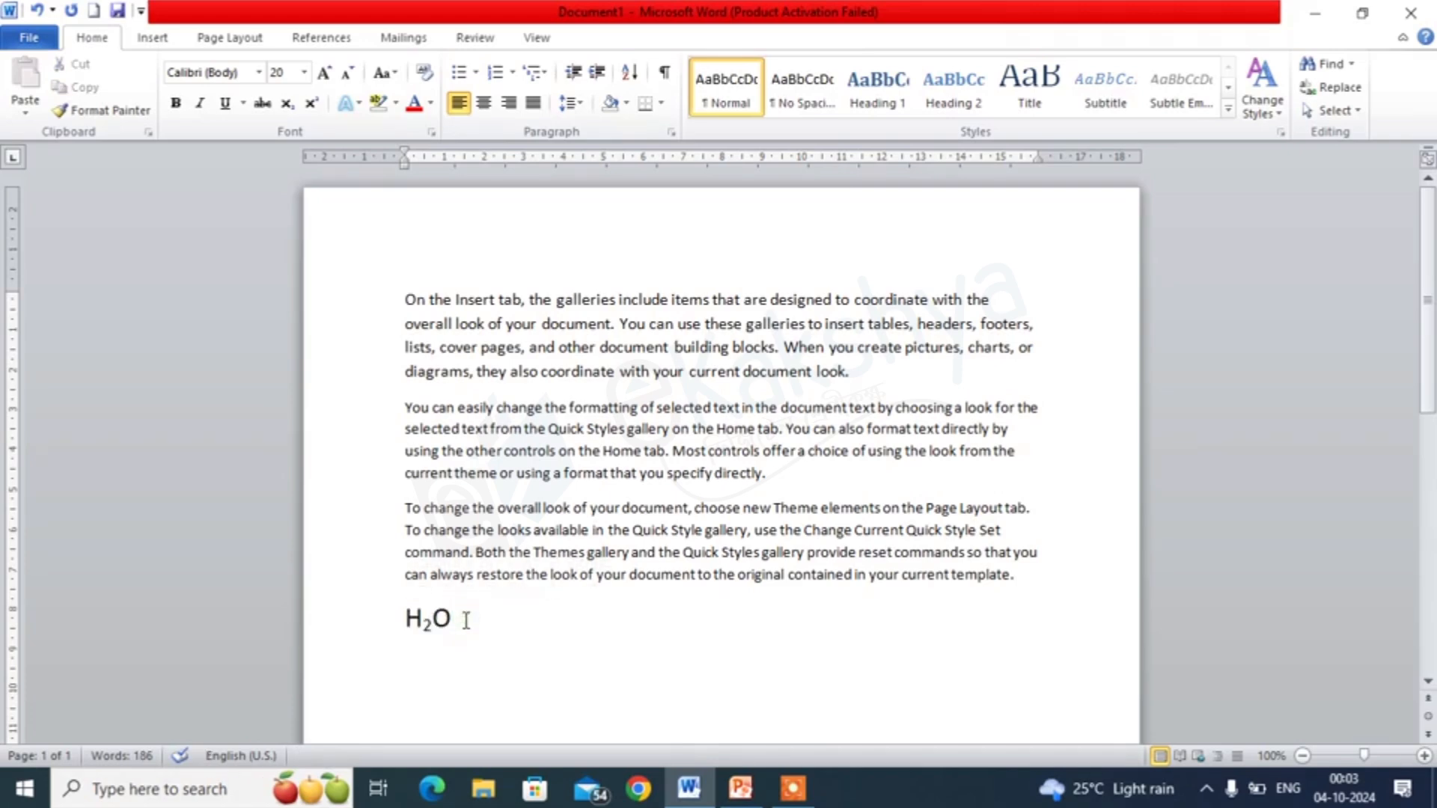
key(Return)
scroll(404, 636, down, 1)
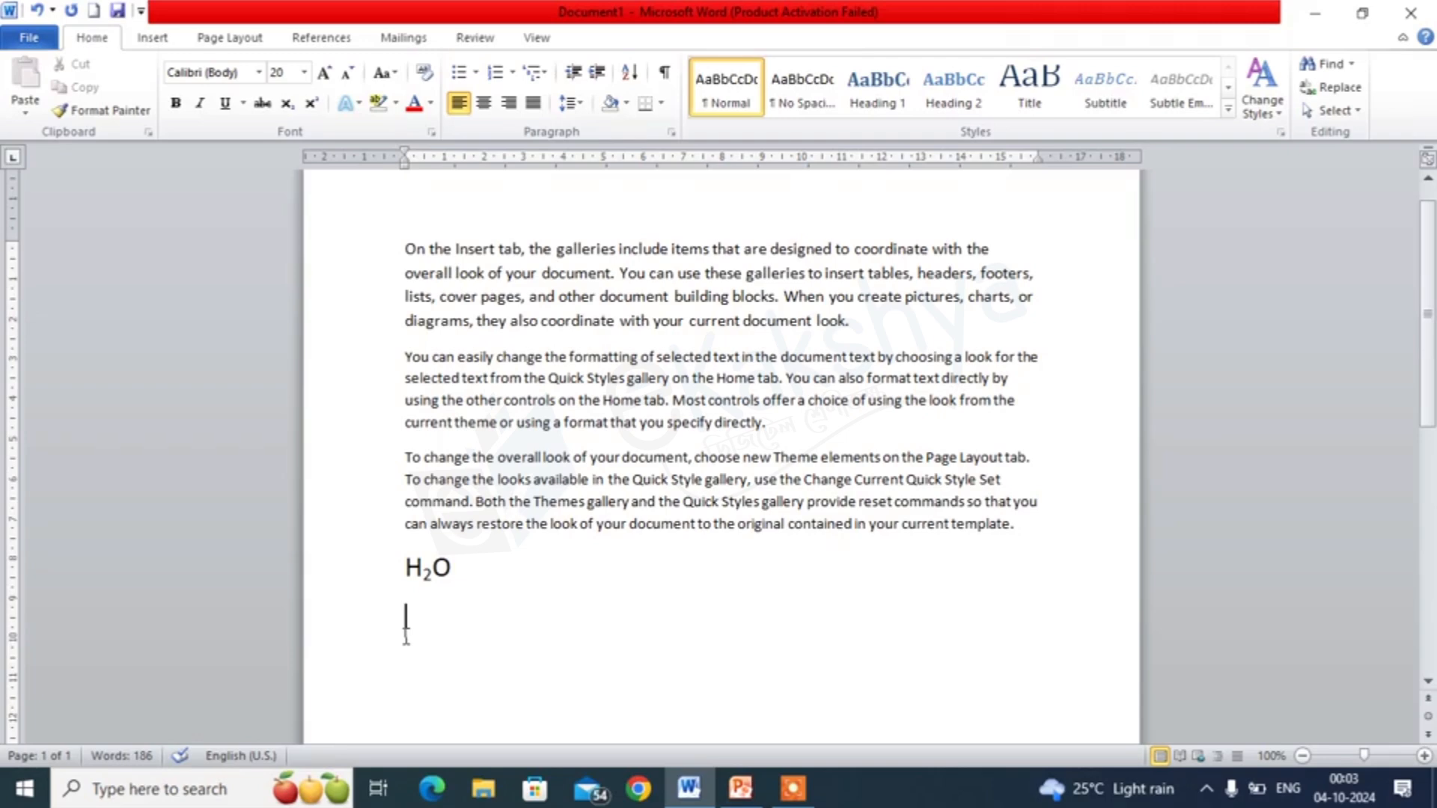
text(X2)
- Format the 2 in X2 as superscript and start a new line below it
drag(433, 623, 420, 623)
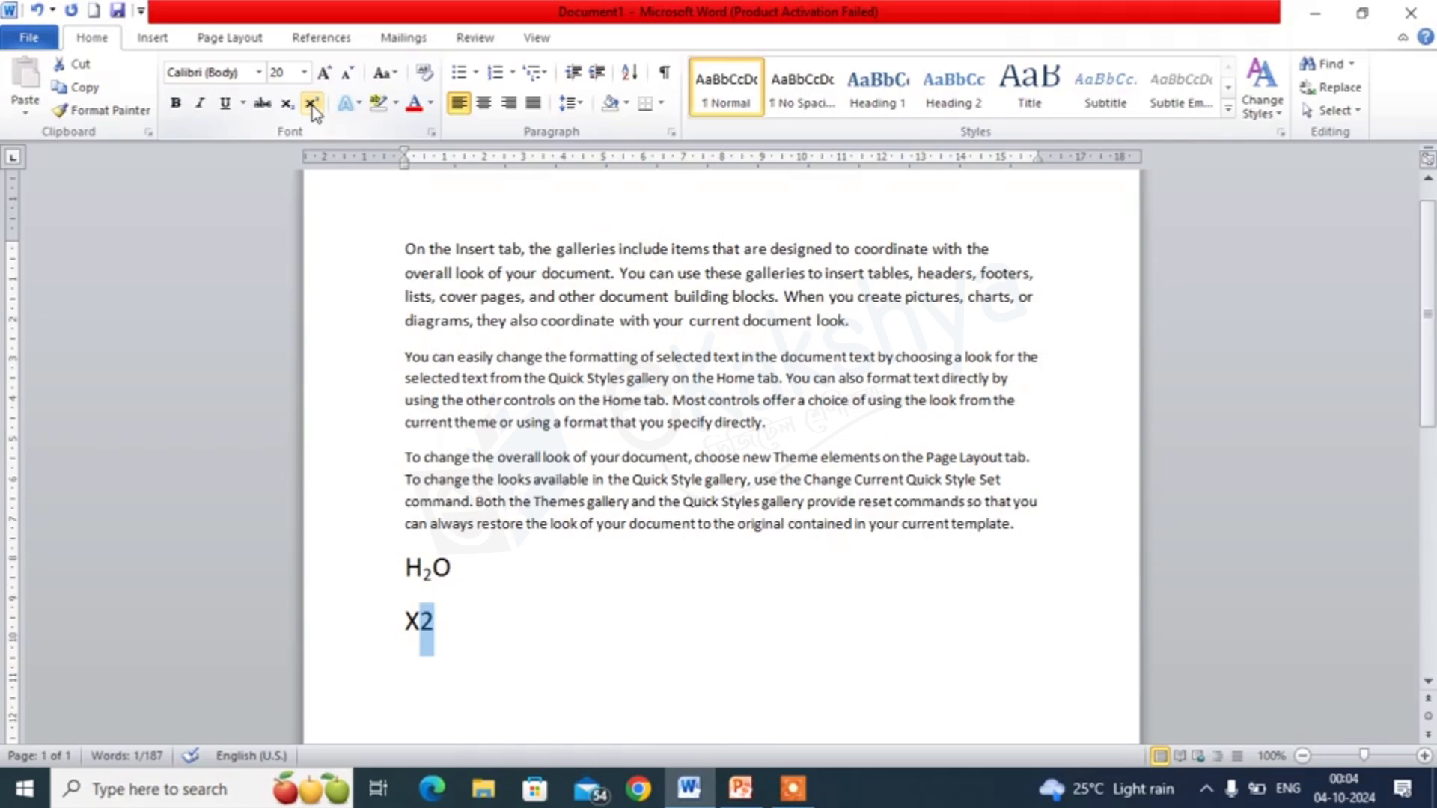
click(313, 105)
click(438, 621)
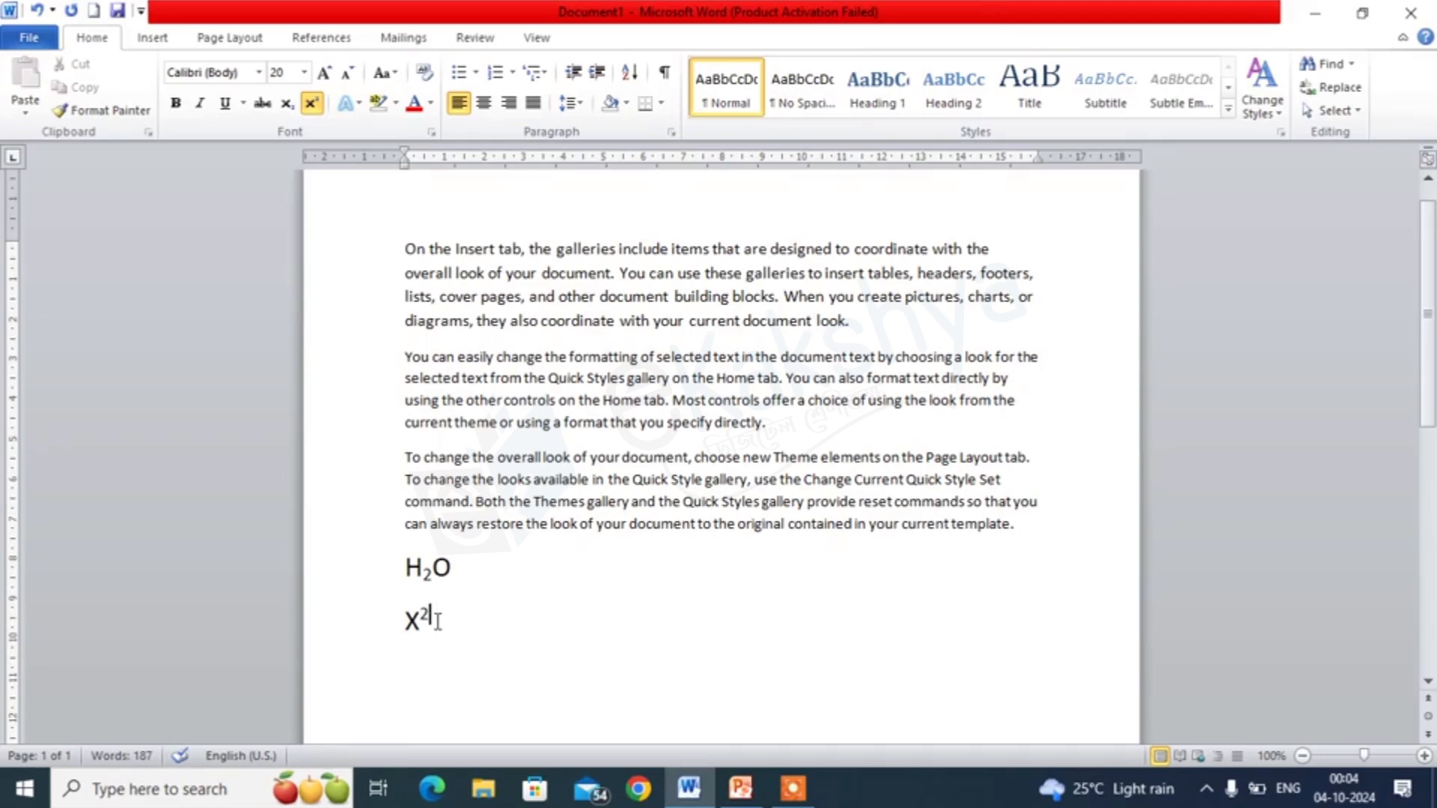
key(Return)
scroll(438, 621, down, 3)
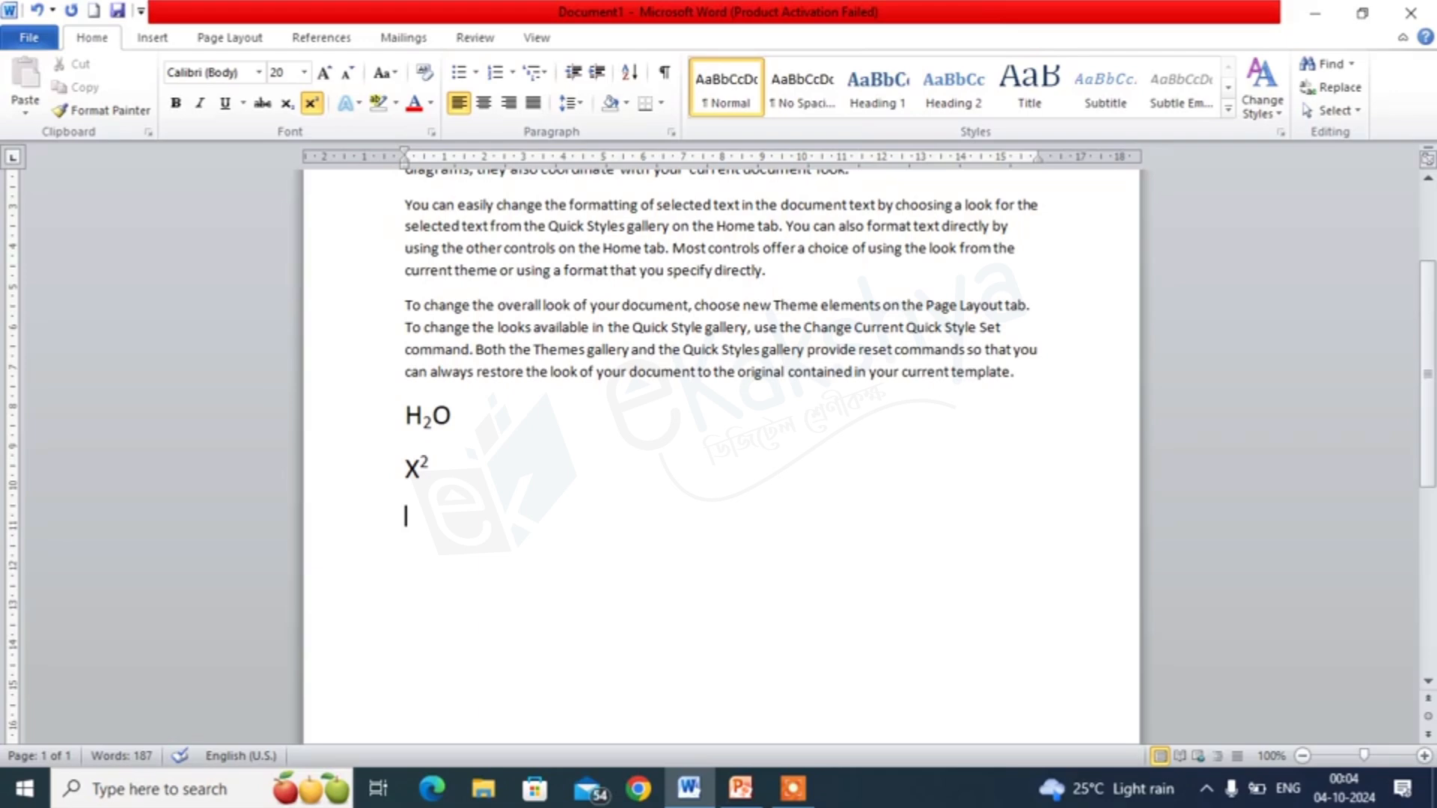
text(35)
scroll(721, 449, up, 1)
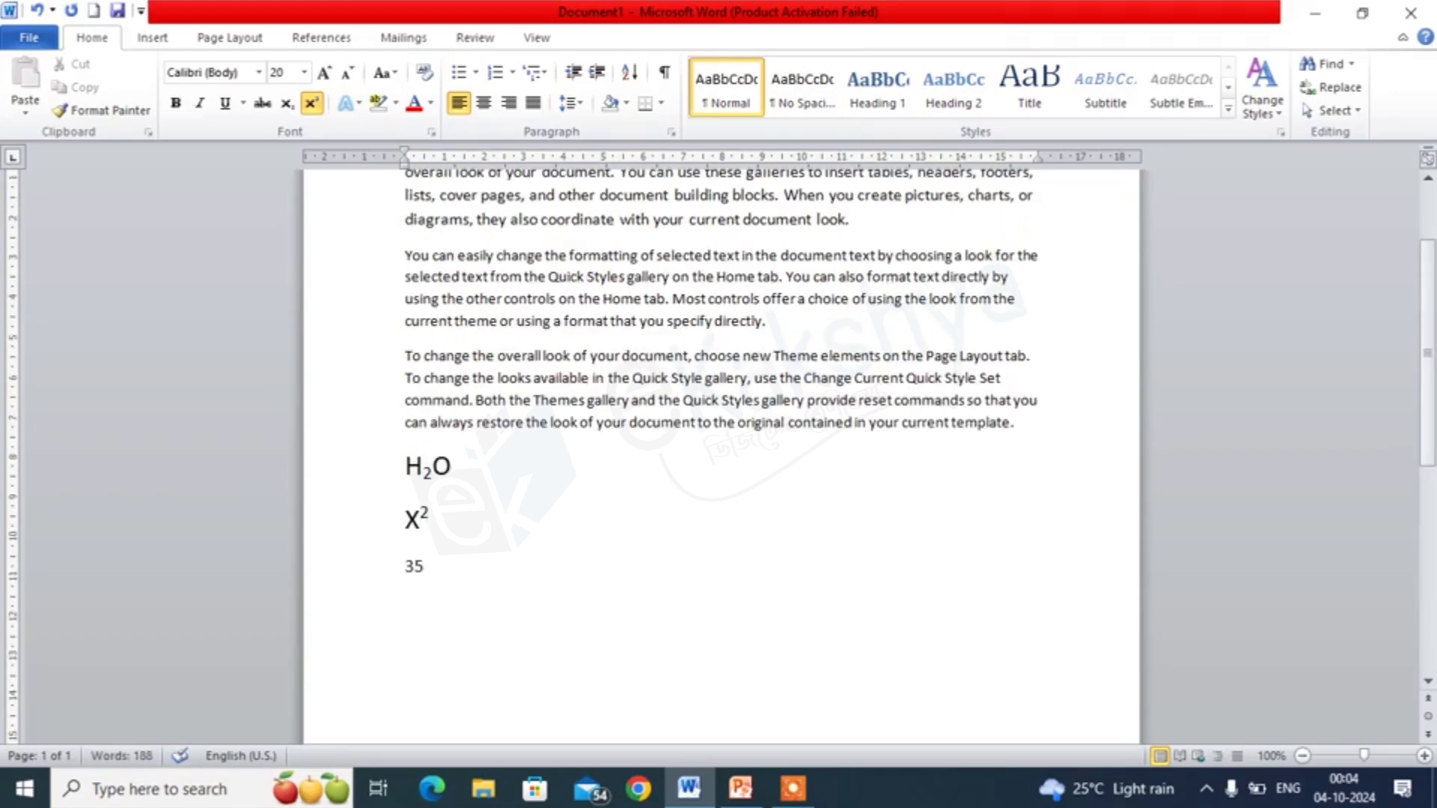
text(0)
drag(425, 568, 437, 568)
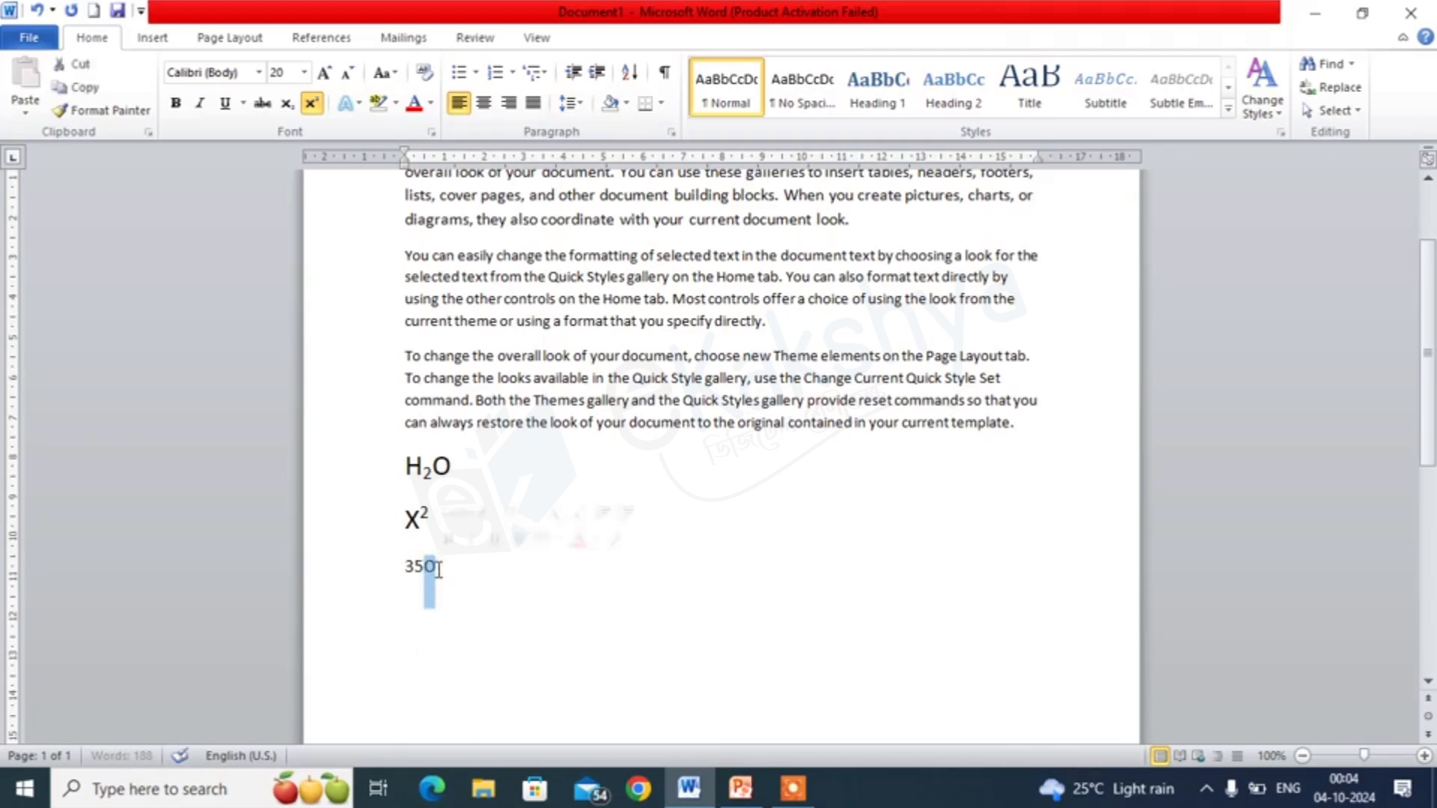
click(313, 110)
click(312, 111)
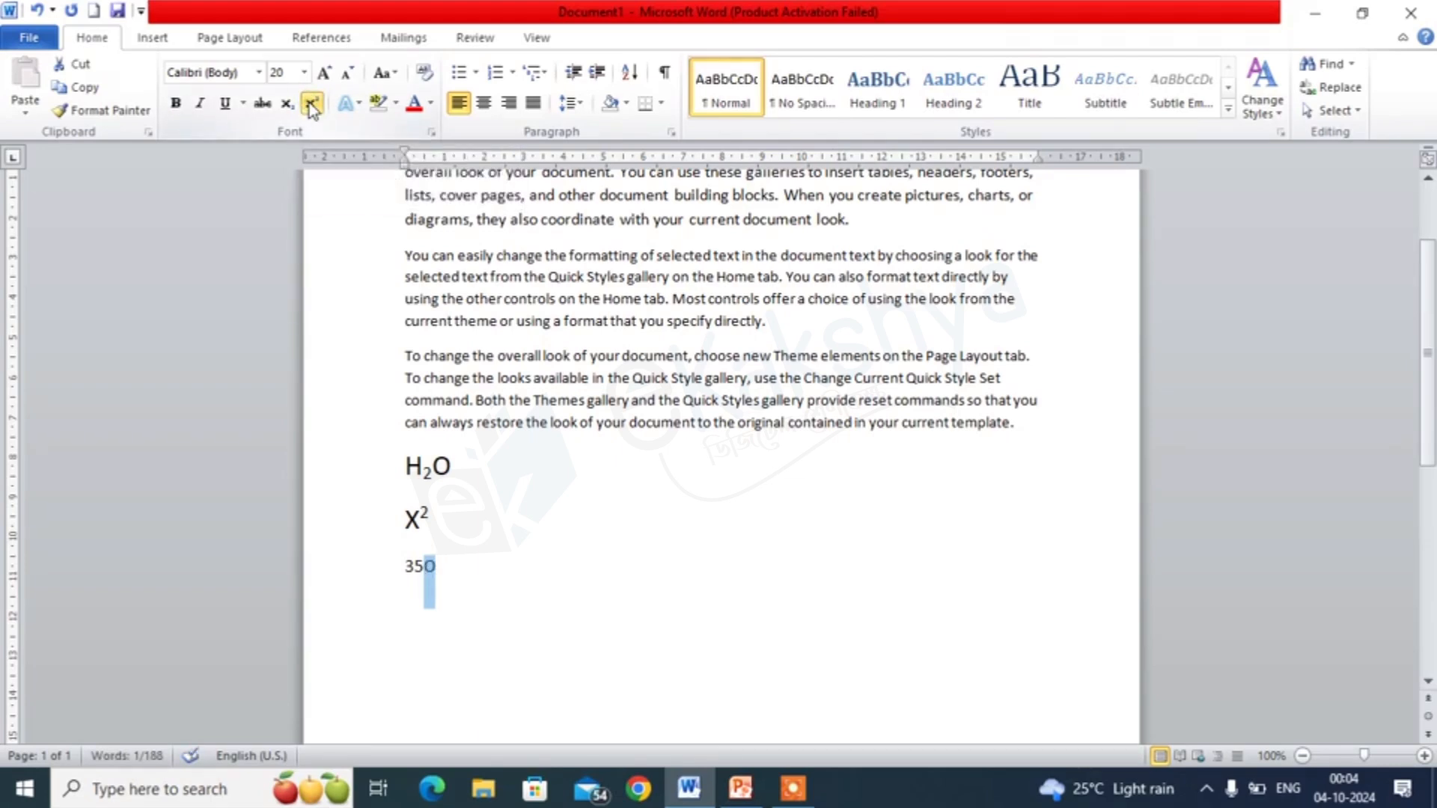
click(313, 106)
key(BackSpace)
key(BackSpace)
key(BackSpace)
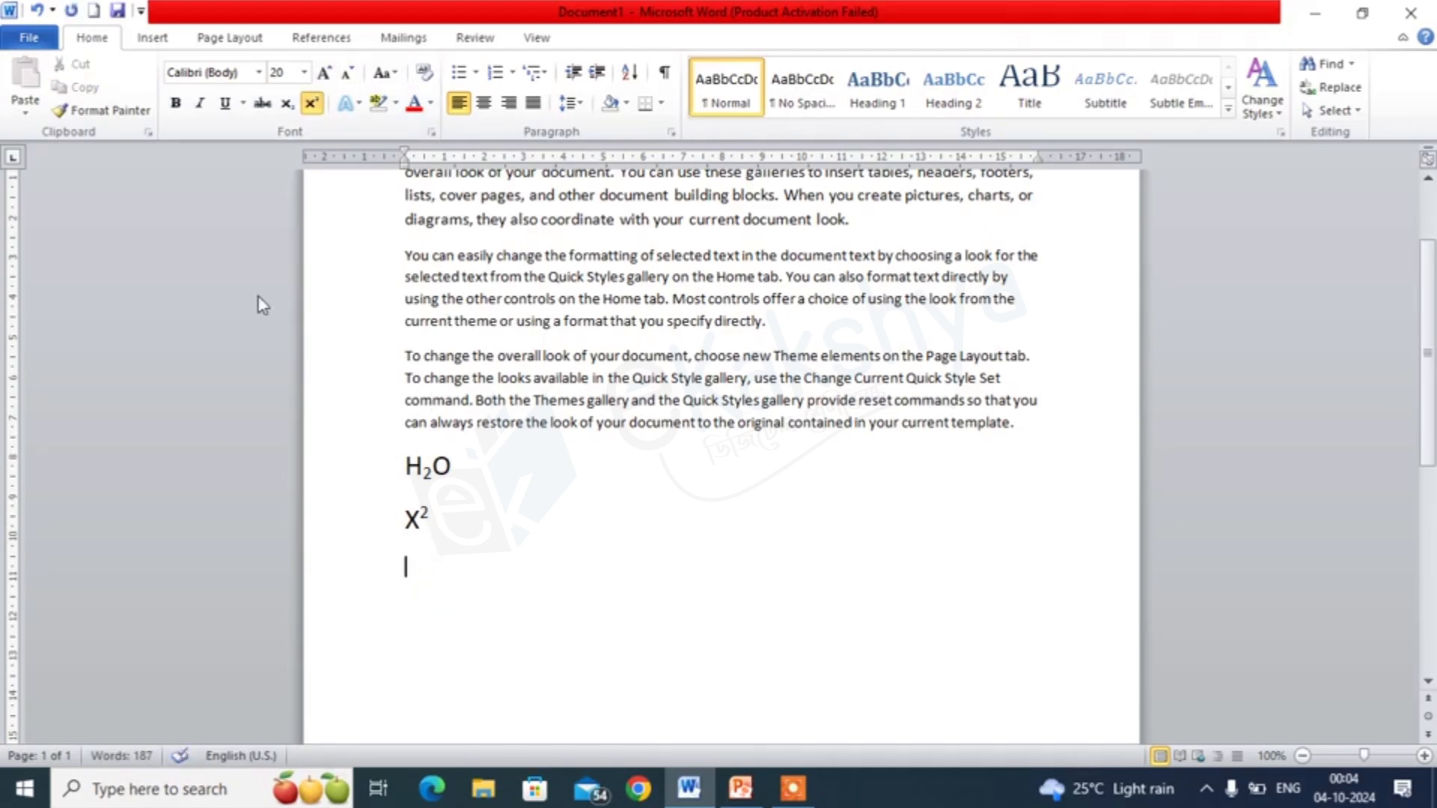
- Turn off superscript, enter 35O on the empty line below X2, and format only its O as superscript
click(310, 105)
text(35O)
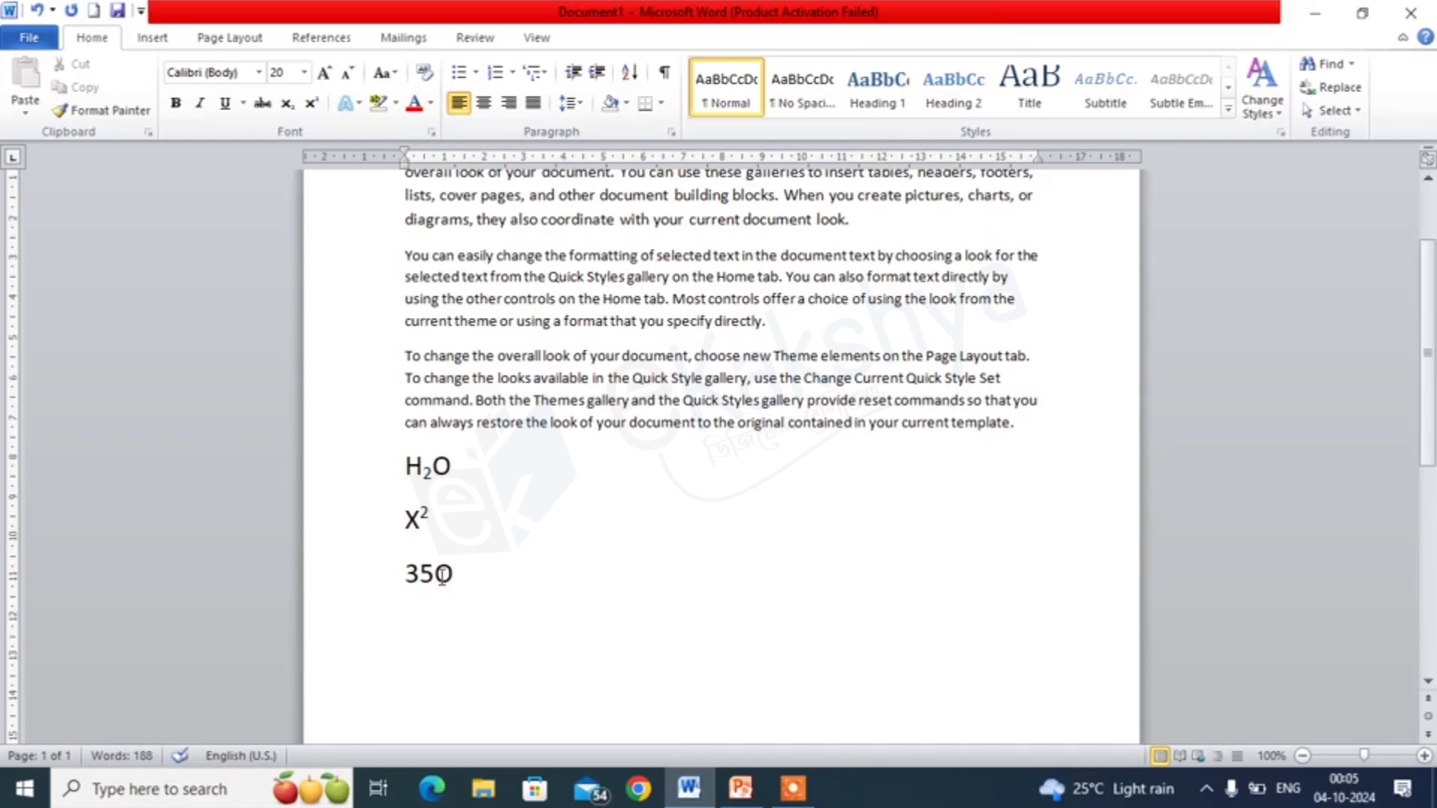
click(438, 575)
drag(438, 575, 450, 578)
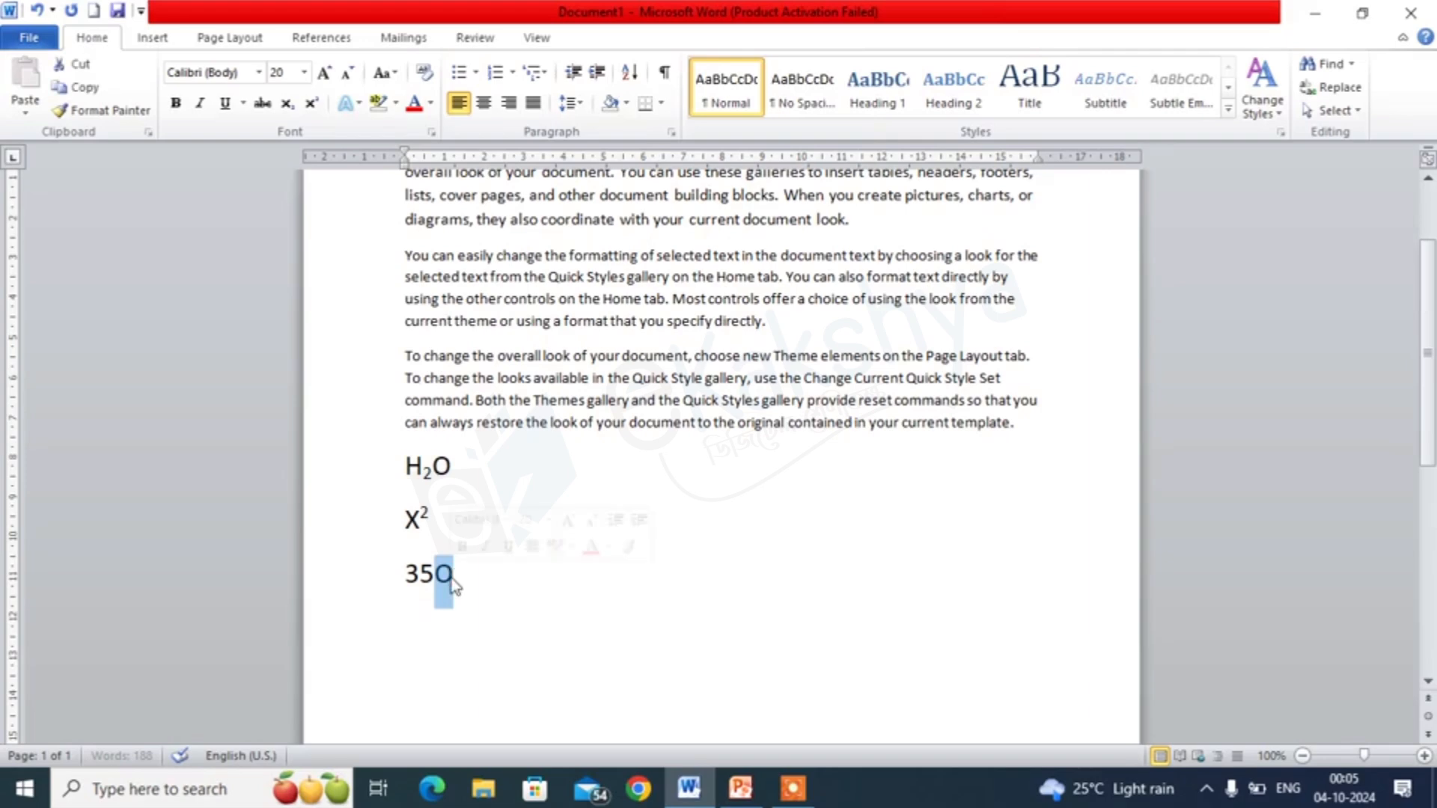
click(313, 105)
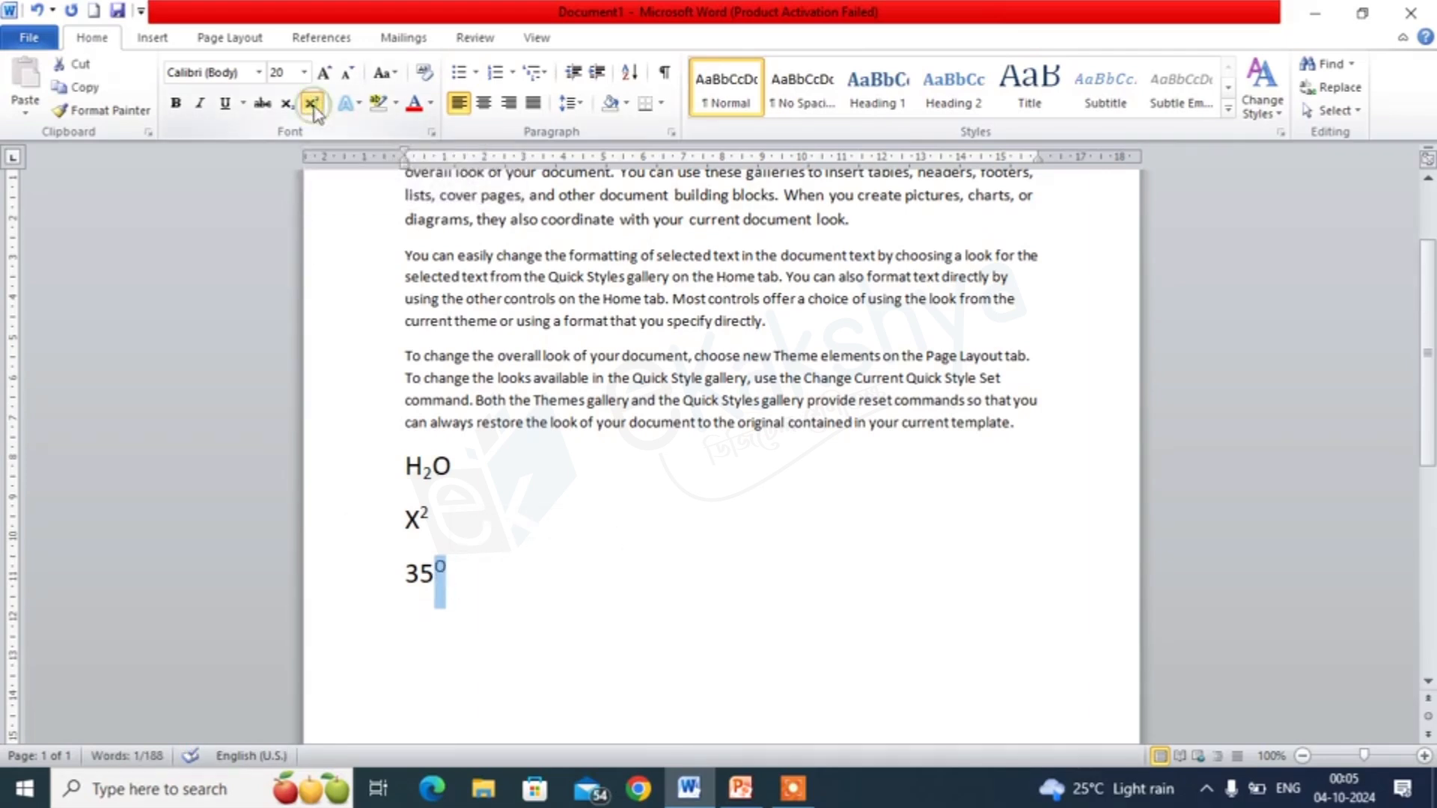
click(467, 597)
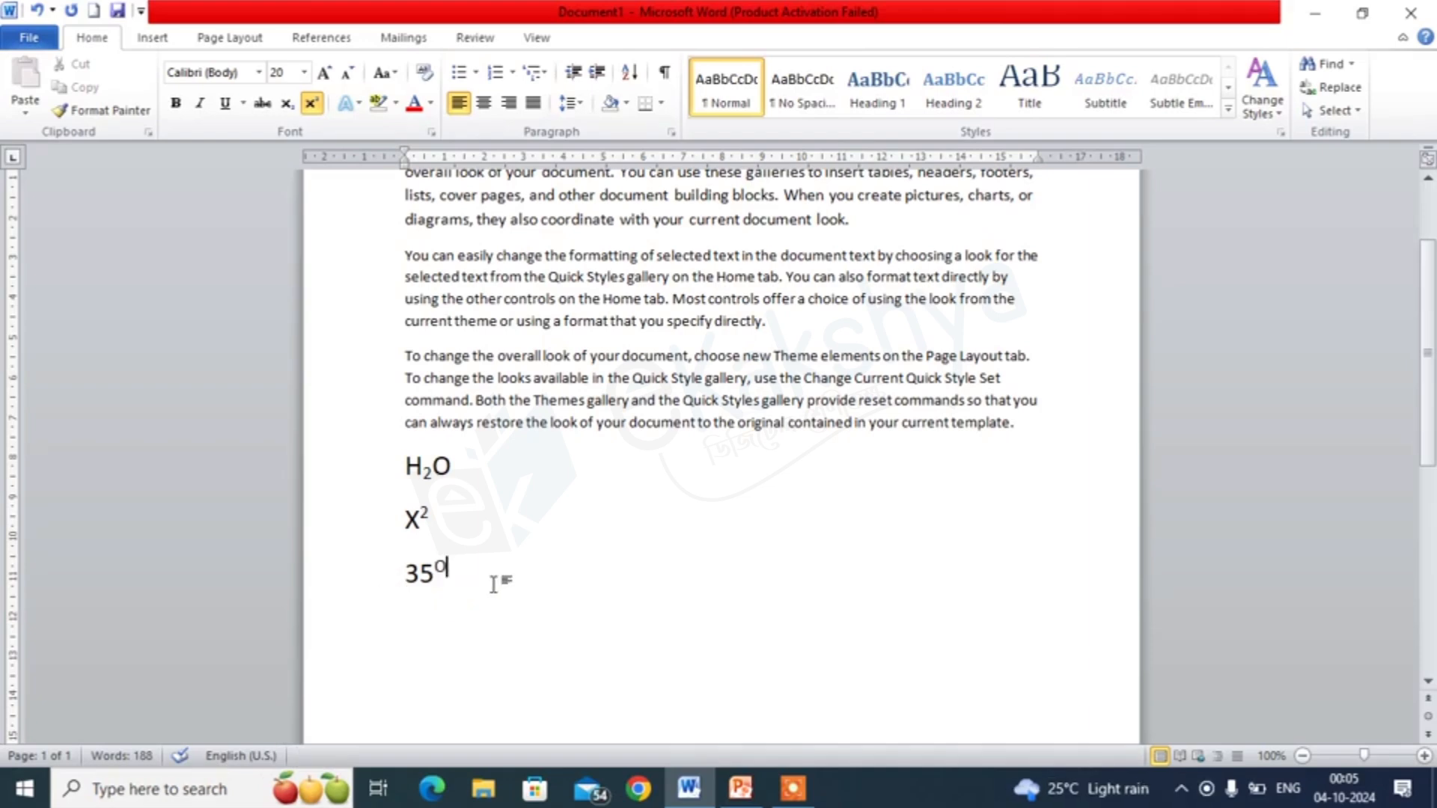
scroll(495, 584, up, 1)
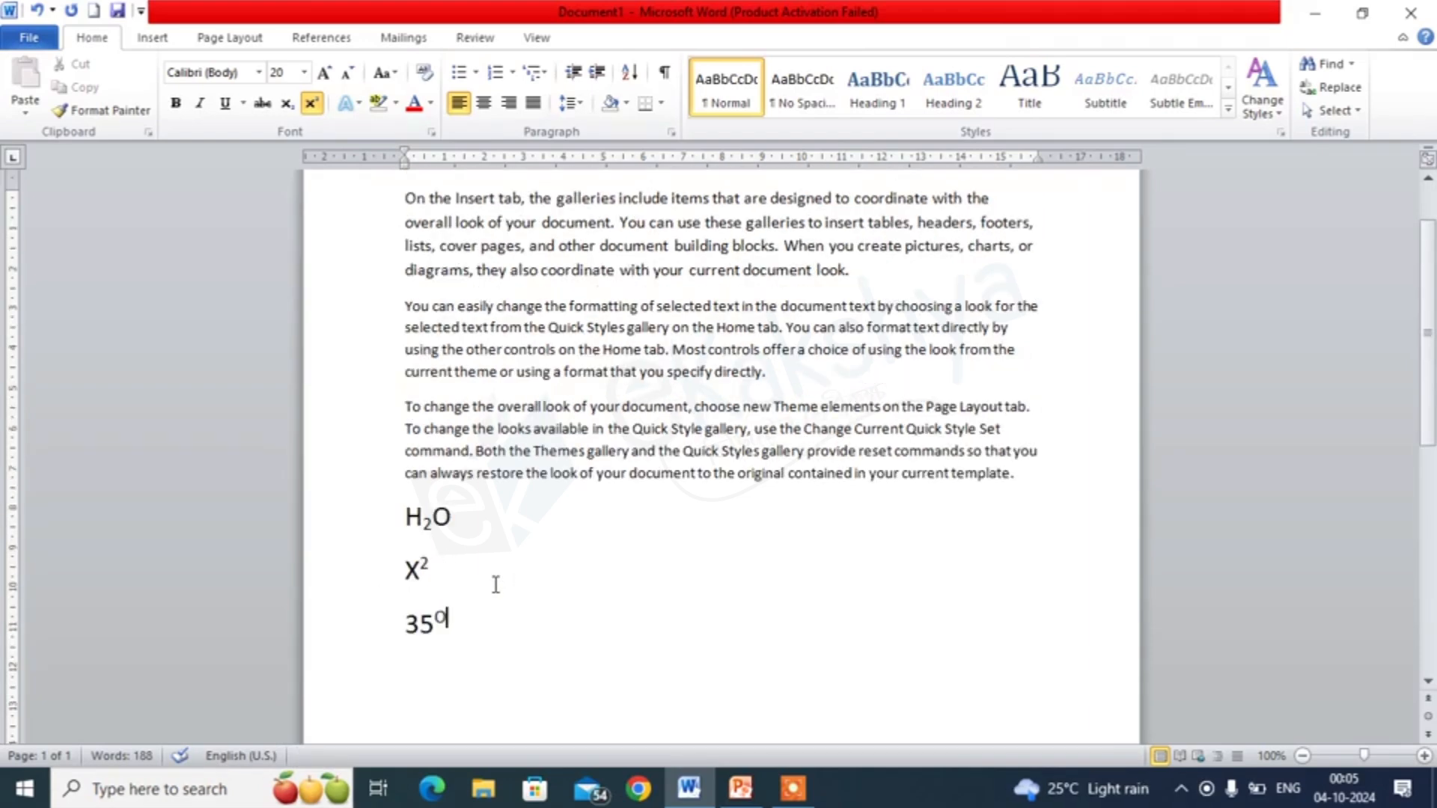
scroll(496, 584, up, 1)
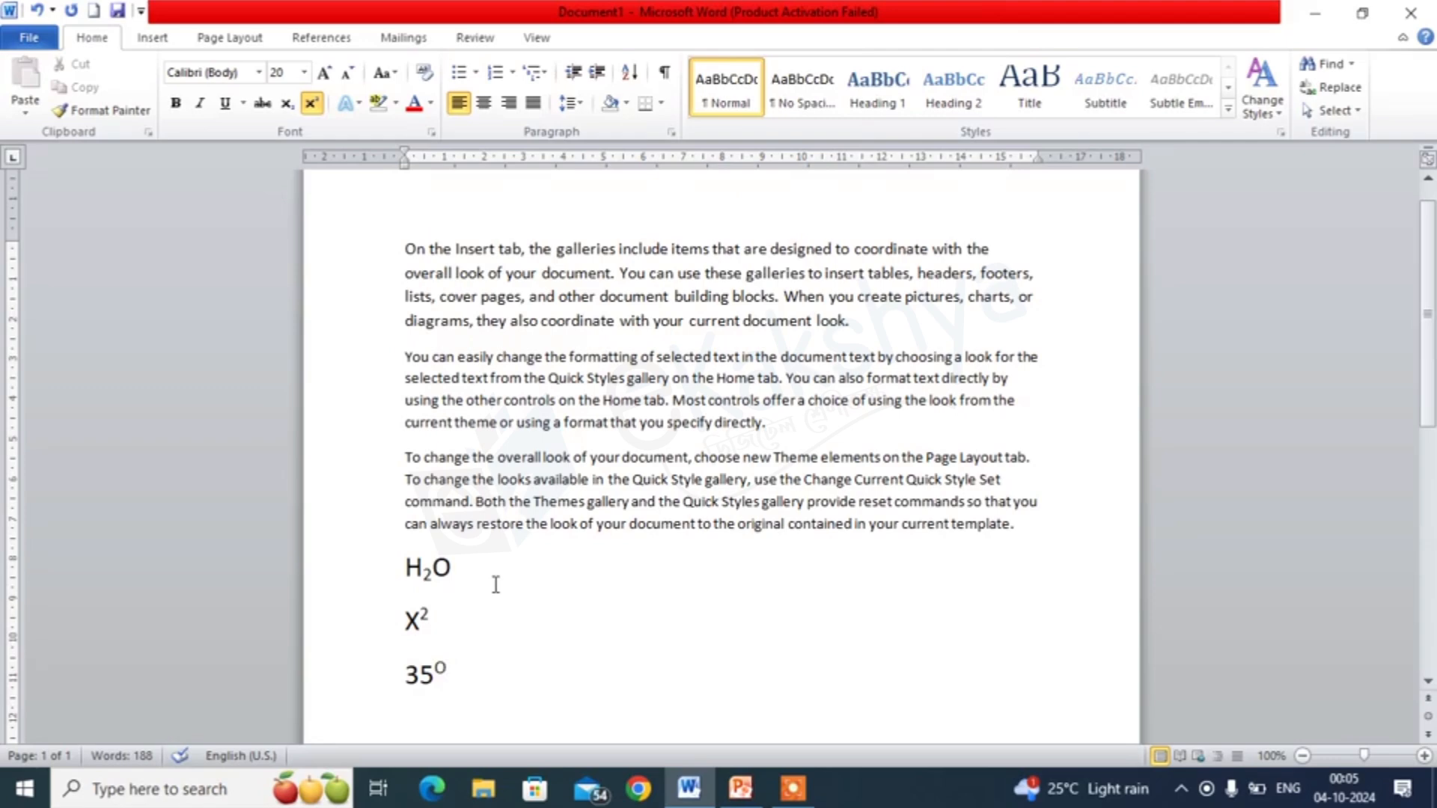